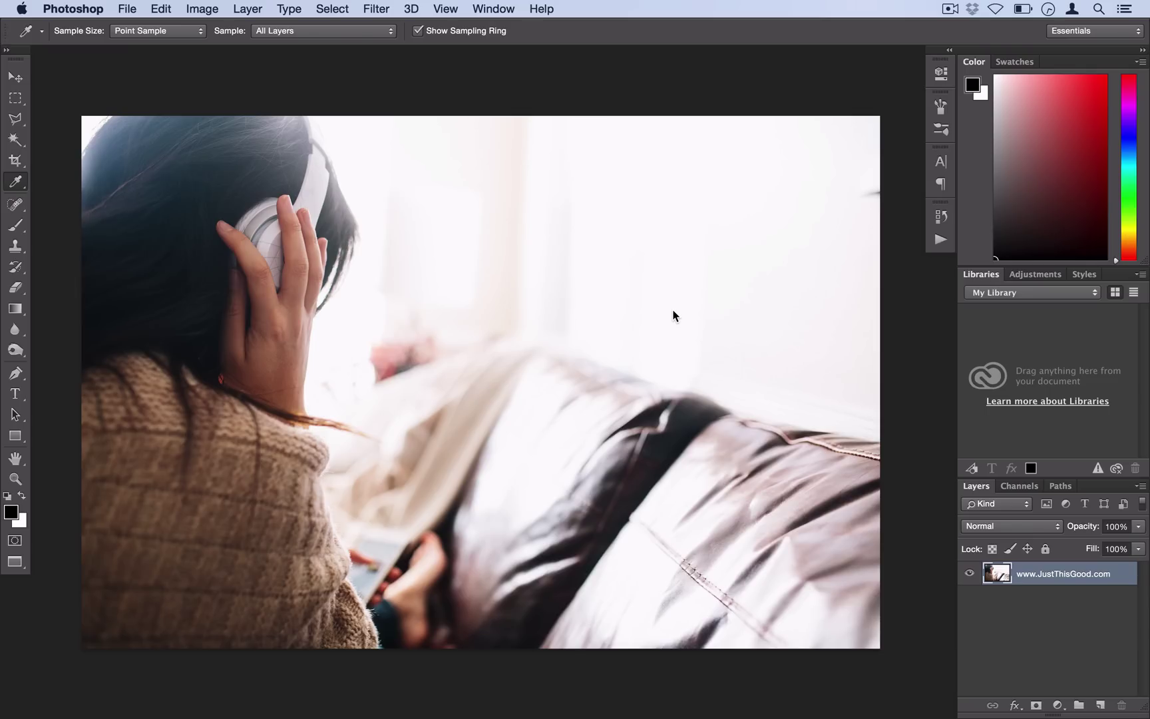
# - Add a Black & White adjustment layer with default settings above the photo
pyautogui.moveTo(671, 307); pyautogui.dragTo(708, 314)
pyautogui.click(259, 8)
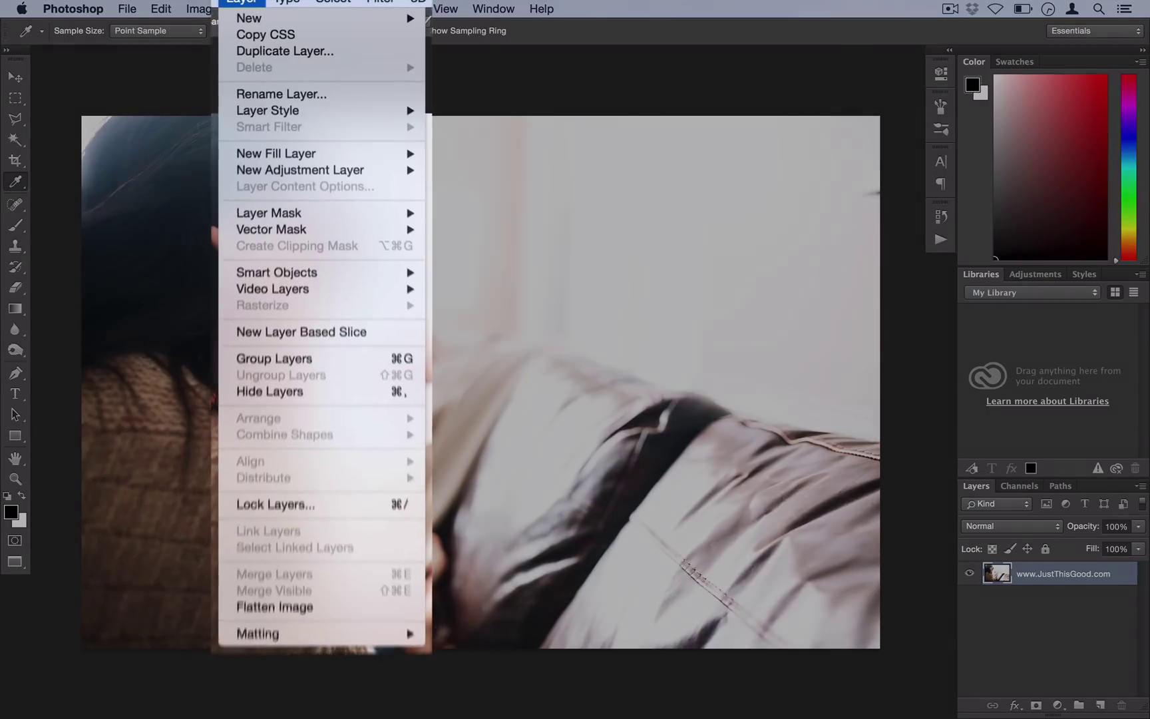
pyautogui.moveTo(330, 170)
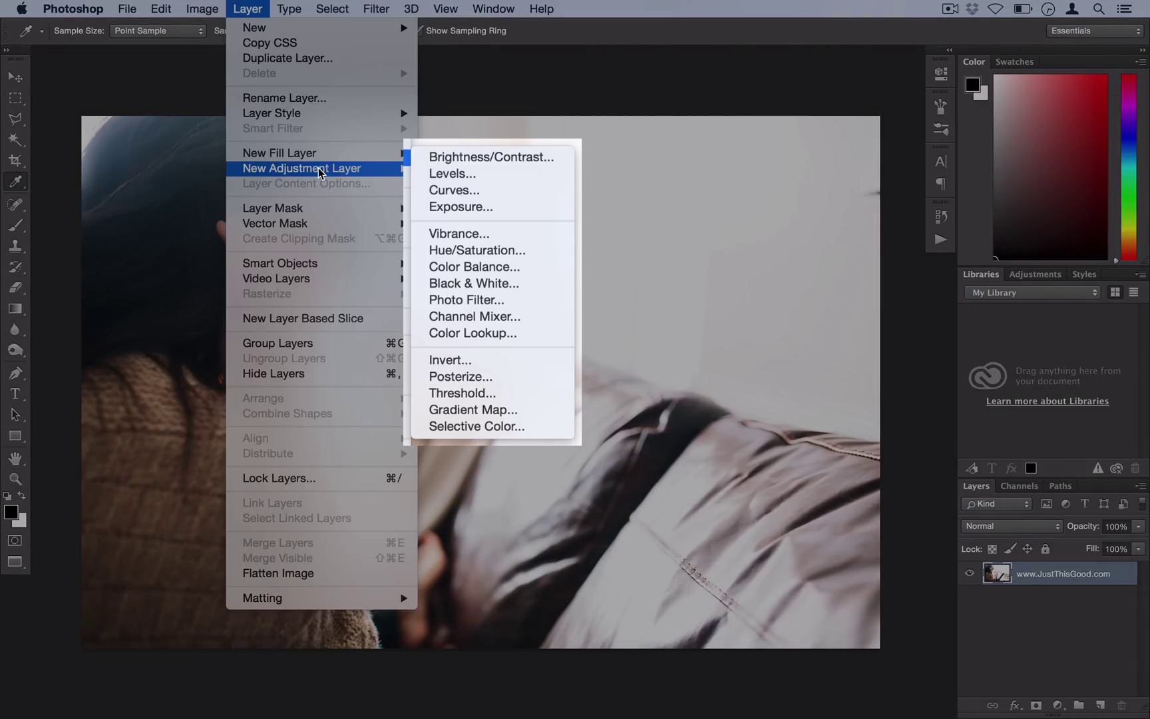
pyautogui.click(496, 286)
pyautogui.click(717, 314)
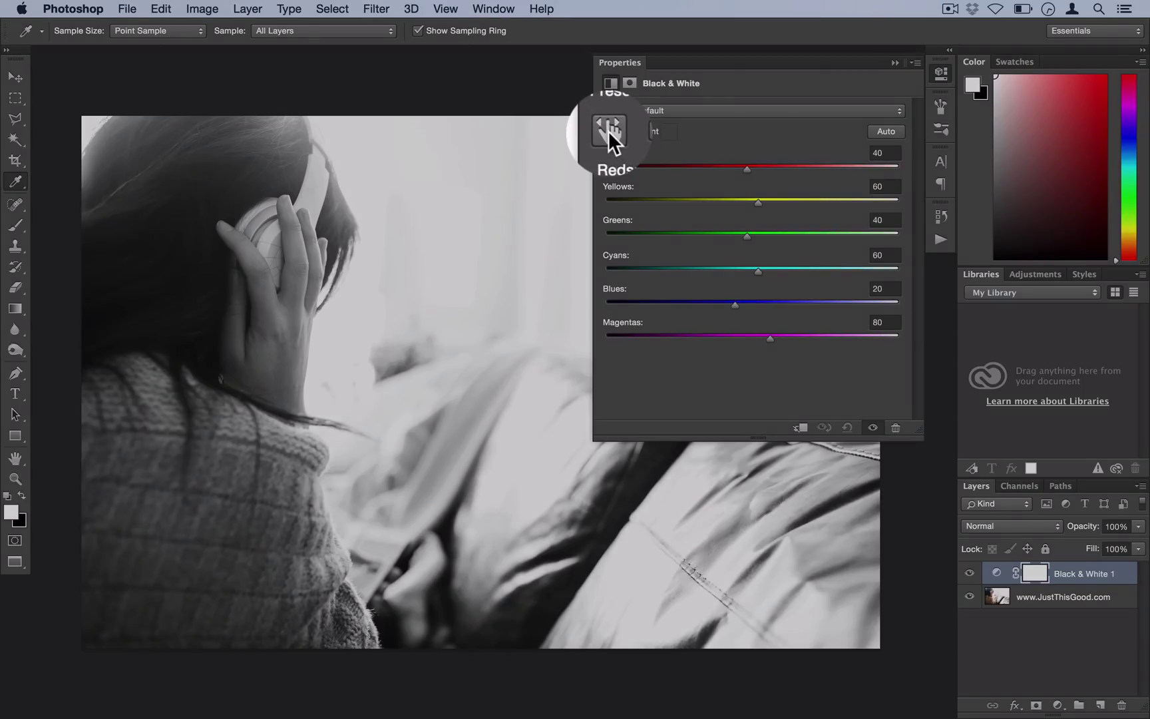
# - Use the targeted adjustment to raise Reds to 143 on the skin and Cyans to -45 on the hair
pyautogui.click(608, 130)
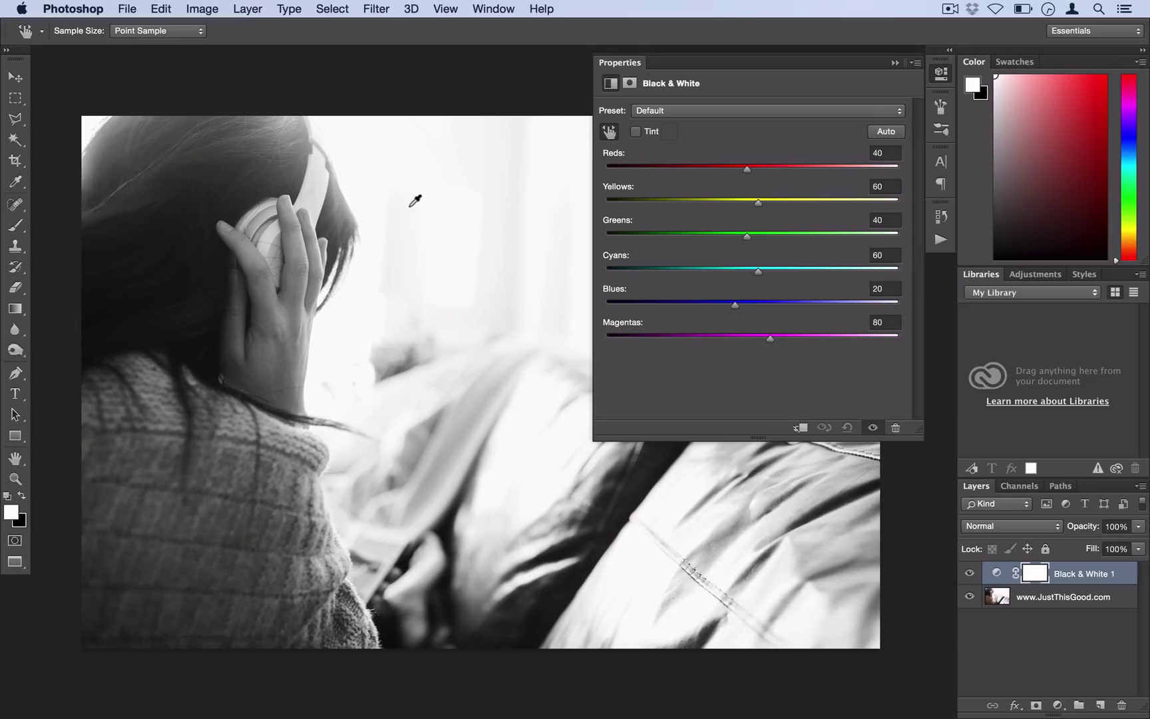
pyautogui.click(442, 203)
pyautogui.moveTo(441, 205); pyautogui.dragTo(525, 204)
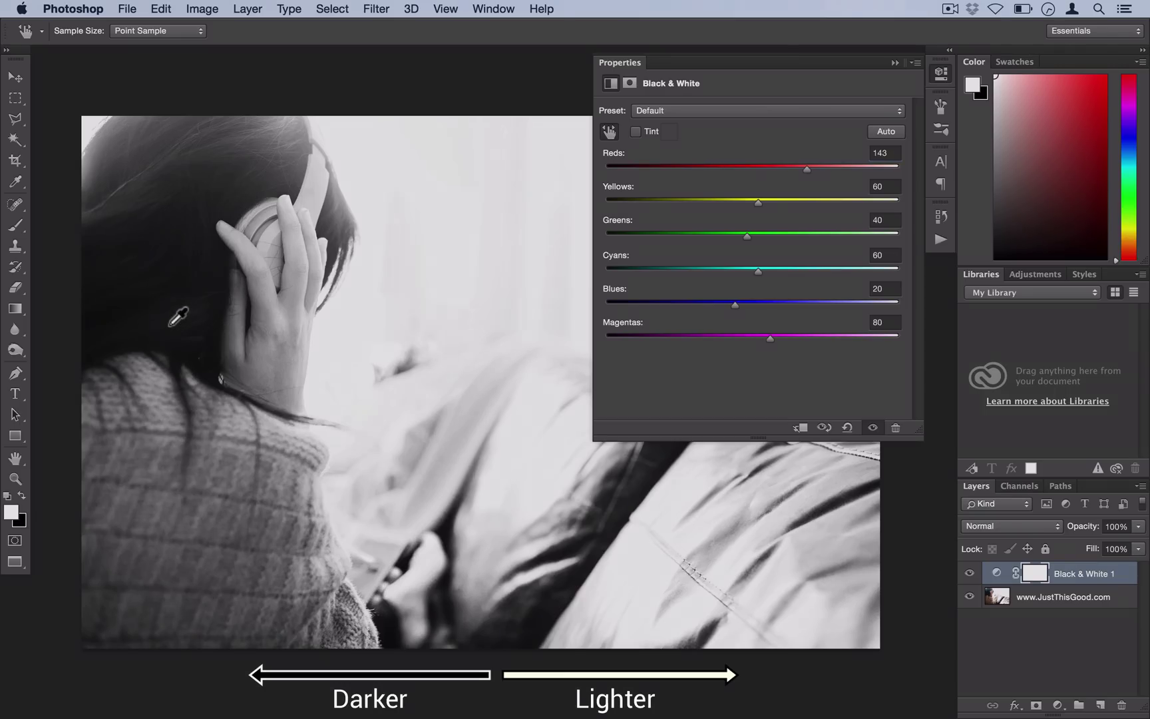
pyautogui.click(175, 324)
pyautogui.moveTo(175, 324); pyautogui.dragTo(91, 344)
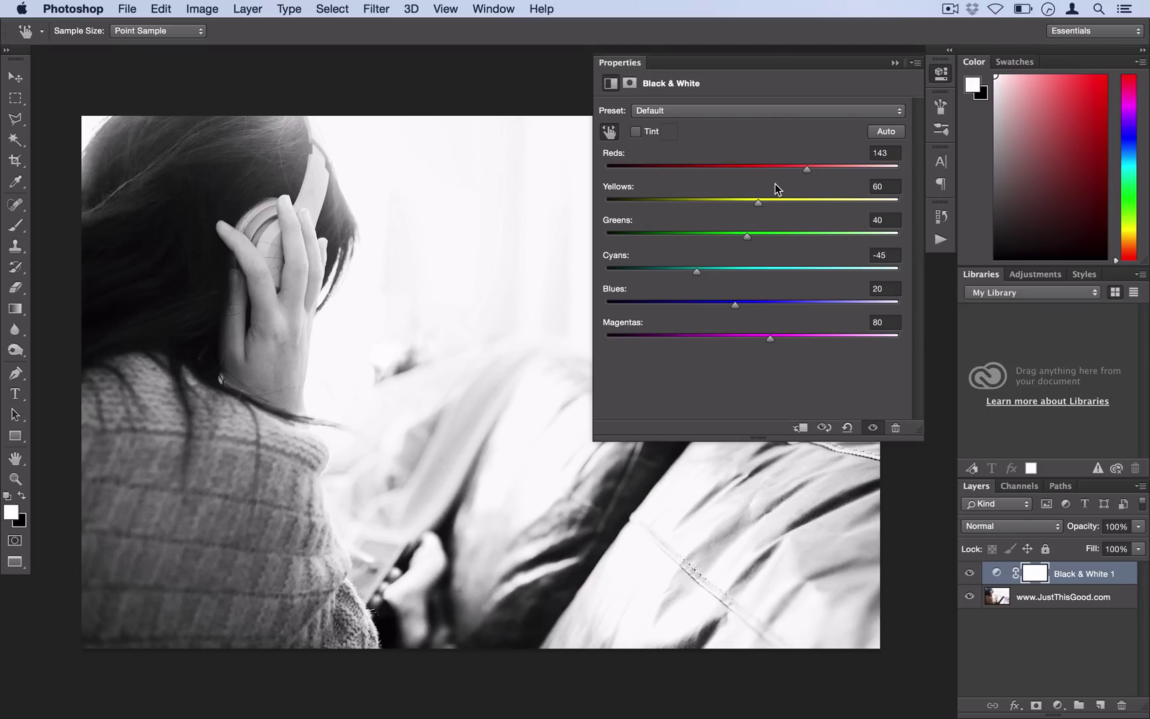
pyautogui.click(941, 74)
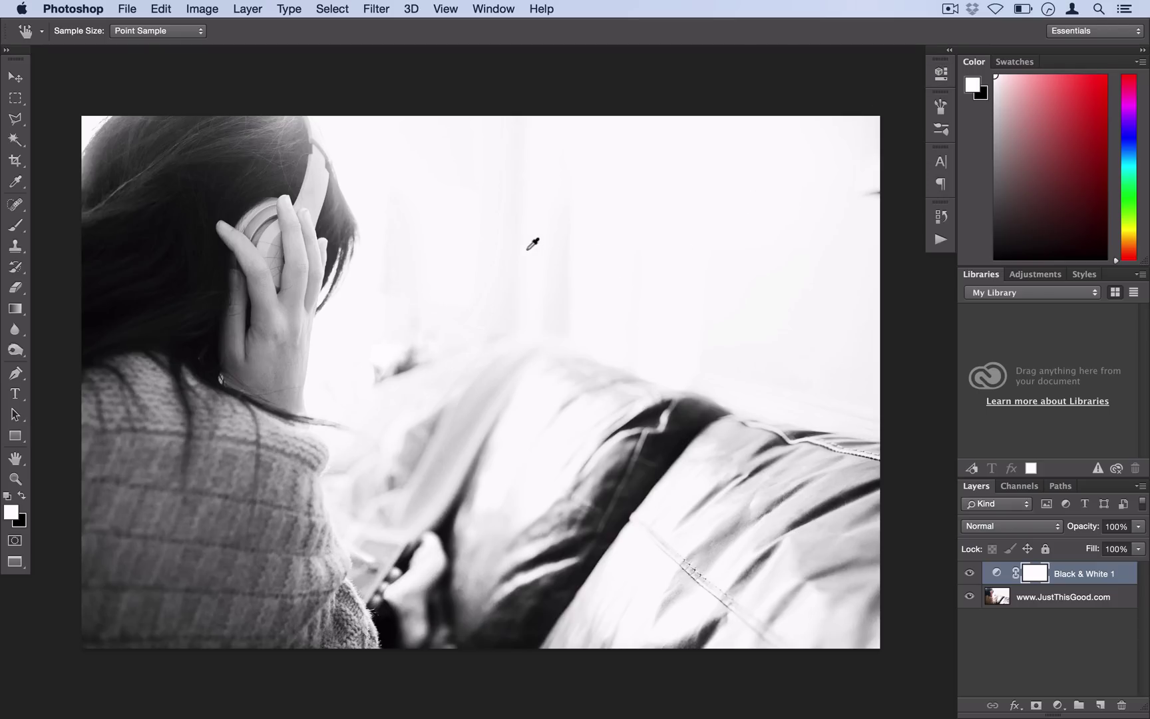
# - Create a Gradient Fill 1 layer with its blend mode set to Multiply
pyautogui.click(248, 9)
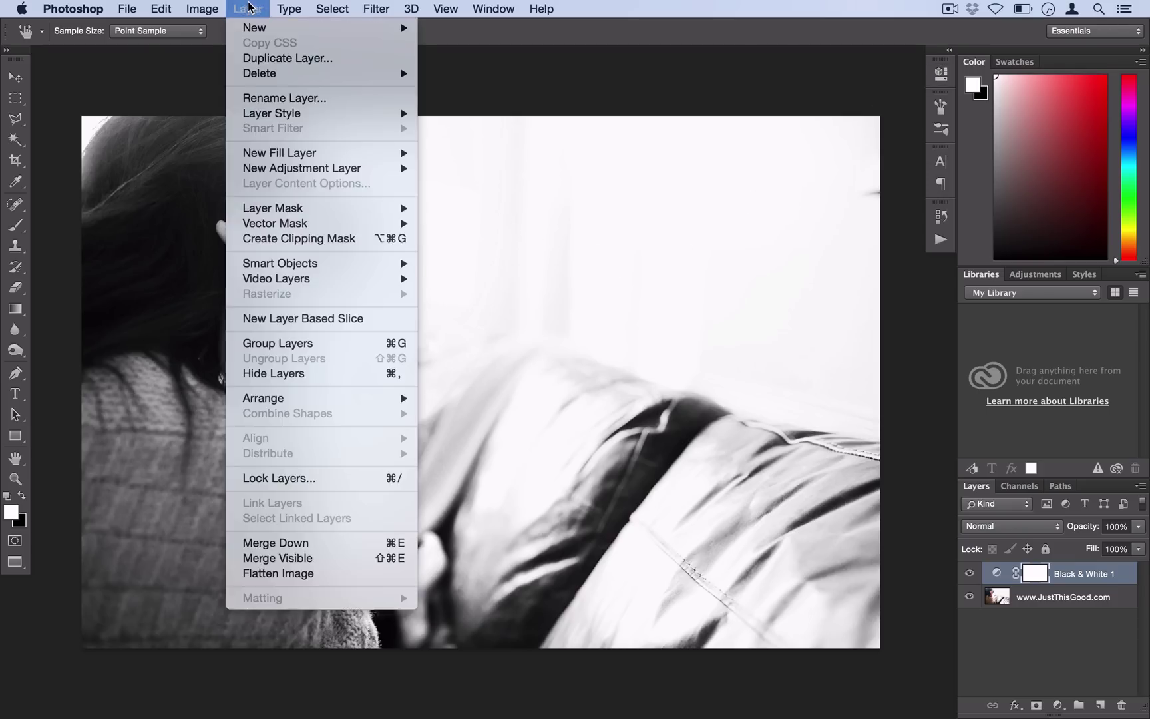
pyautogui.moveTo(306, 157)
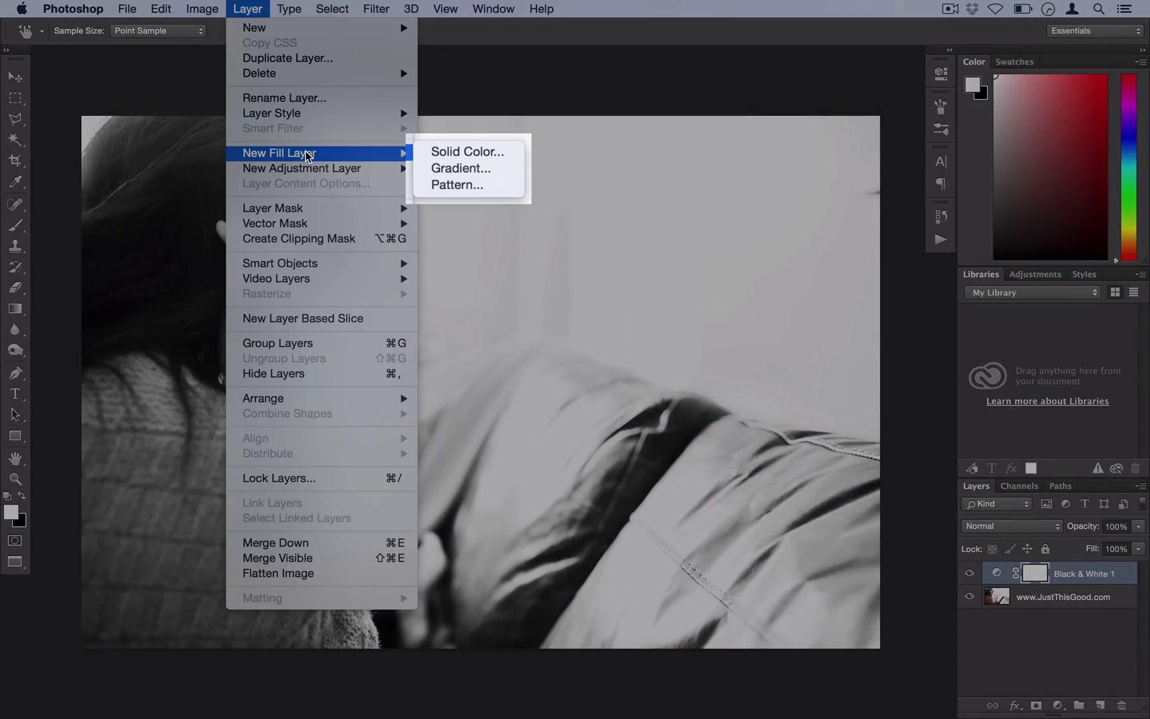
pyautogui.click(460, 165)
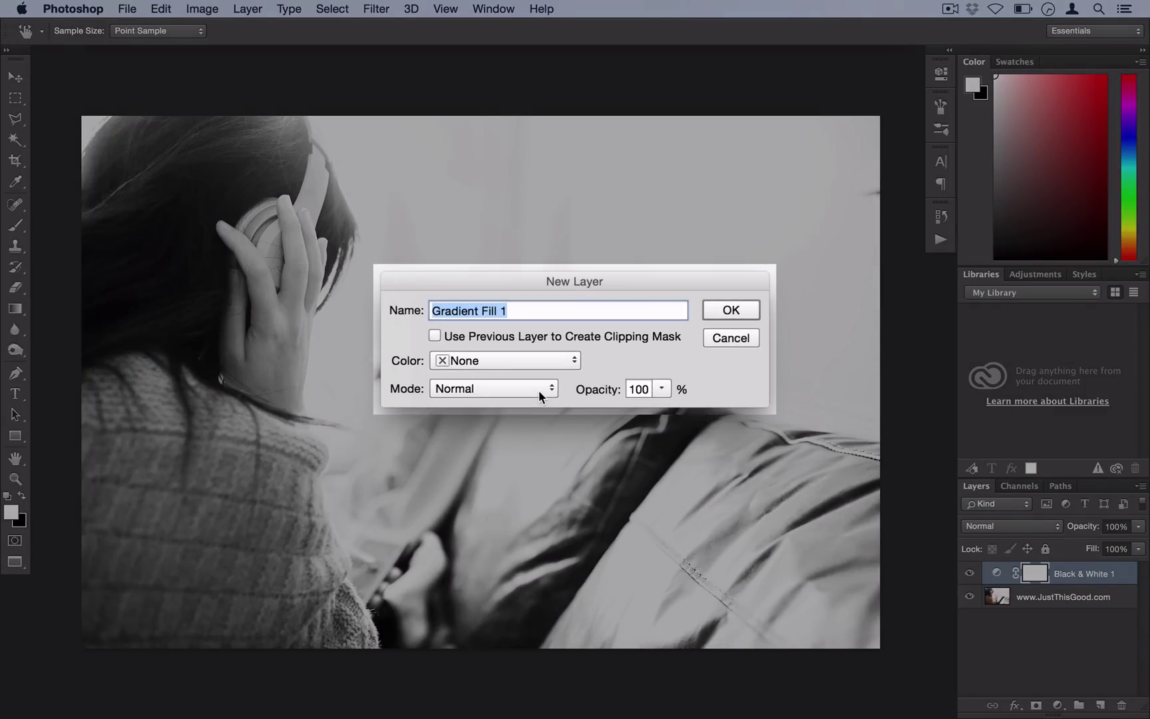
pyautogui.click(539, 390)
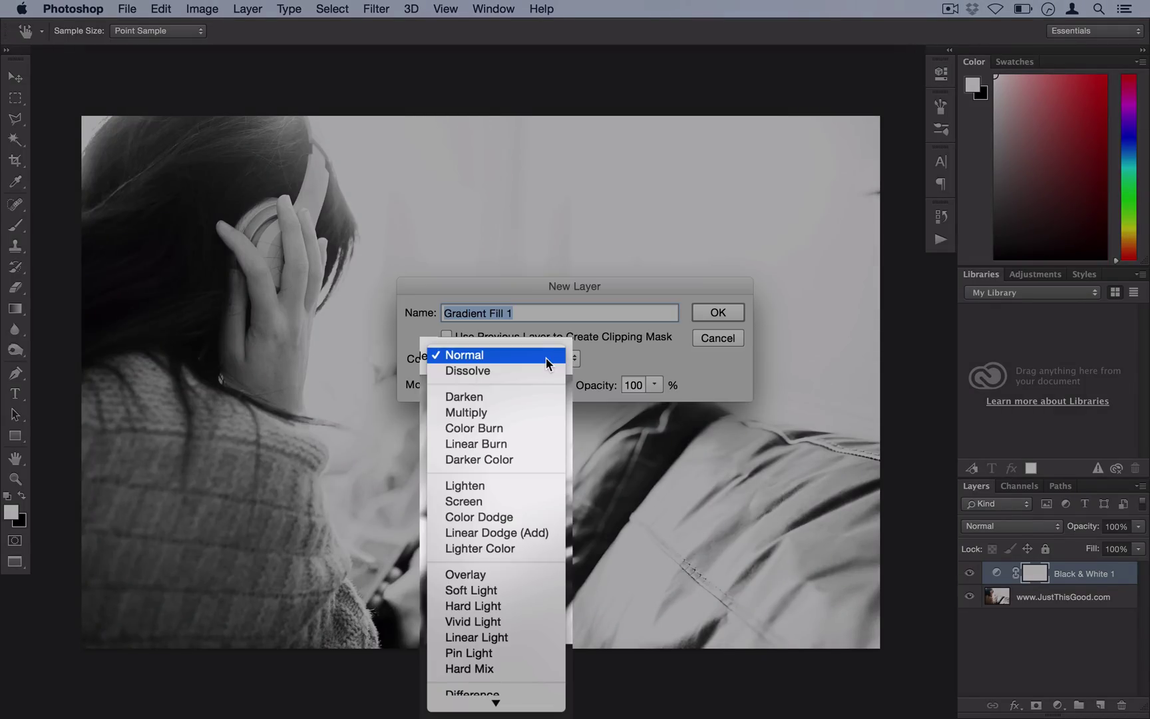
pyautogui.click(528, 412)
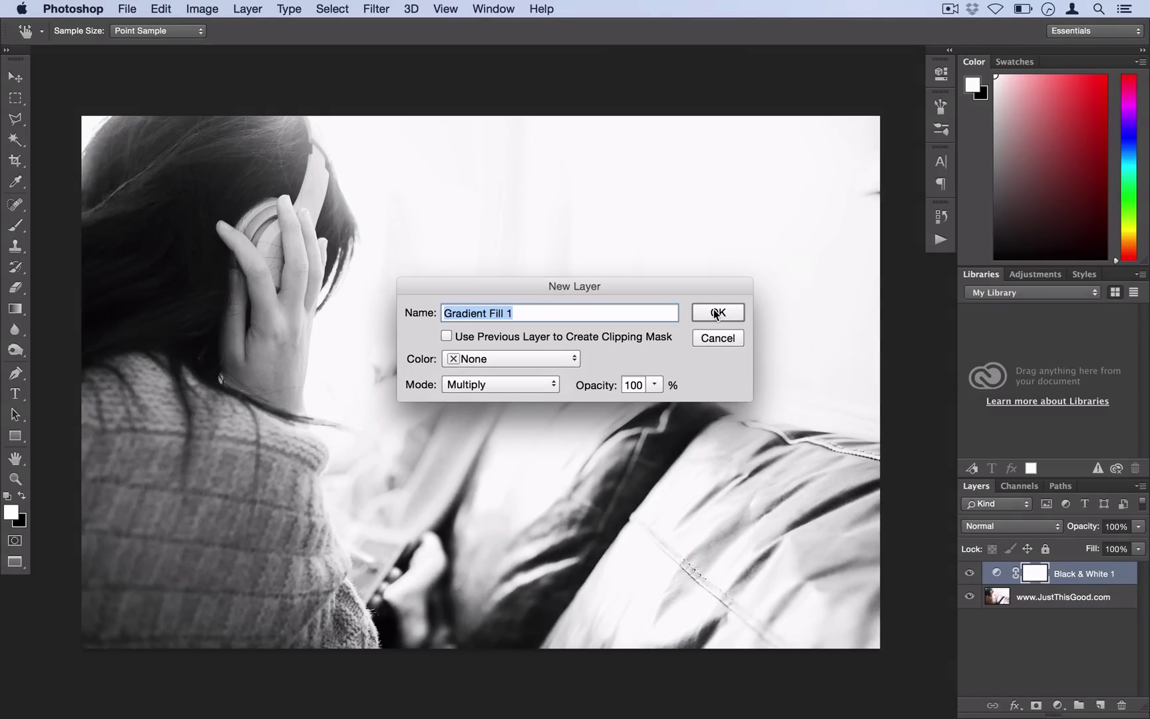
pyautogui.click(717, 312)
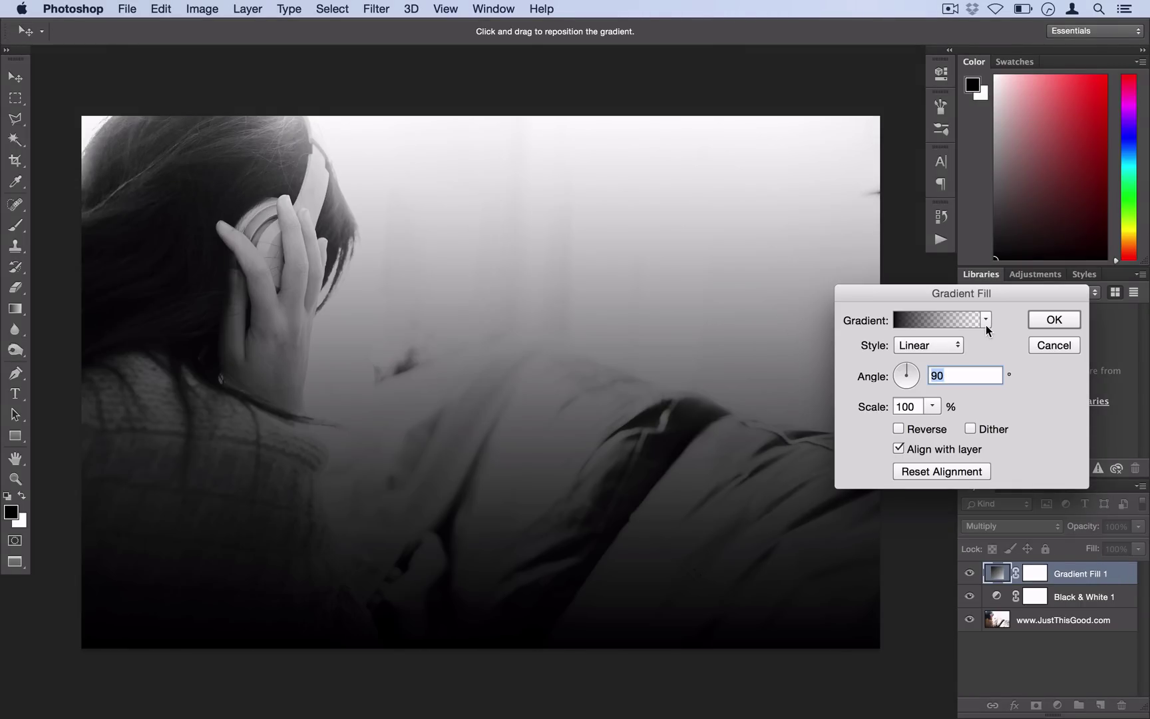
# - Change the gradient's starting colour stop to dark blue #00169c in the Gradient Editor
pyautogui.click(986, 321)
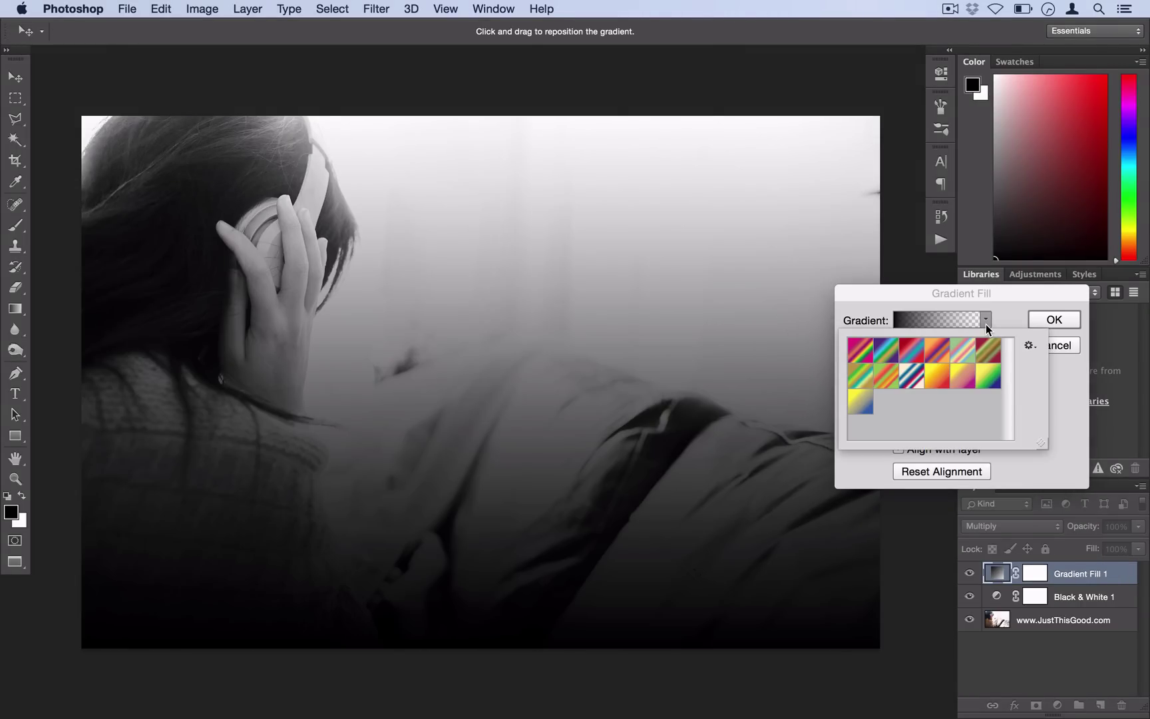
pyautogui.click(1028, 346)
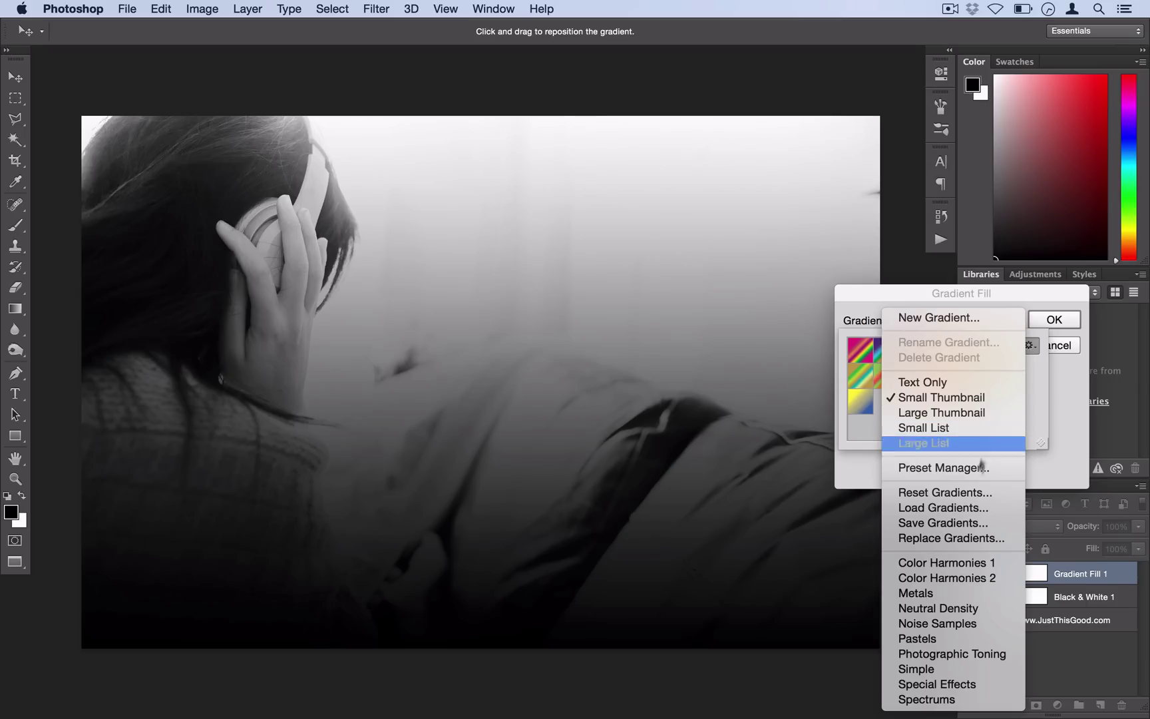
pyautogui.click(1066, 389)
pyautogui.click(988, 321)
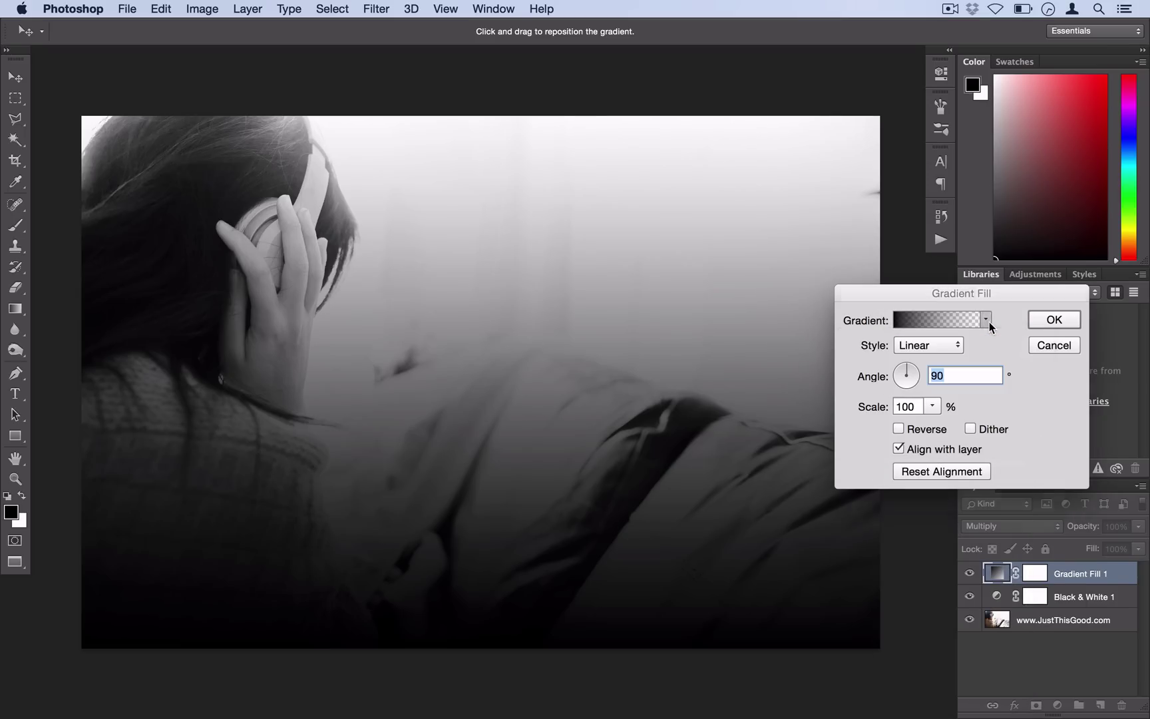
pyautogui.click(937, 320)
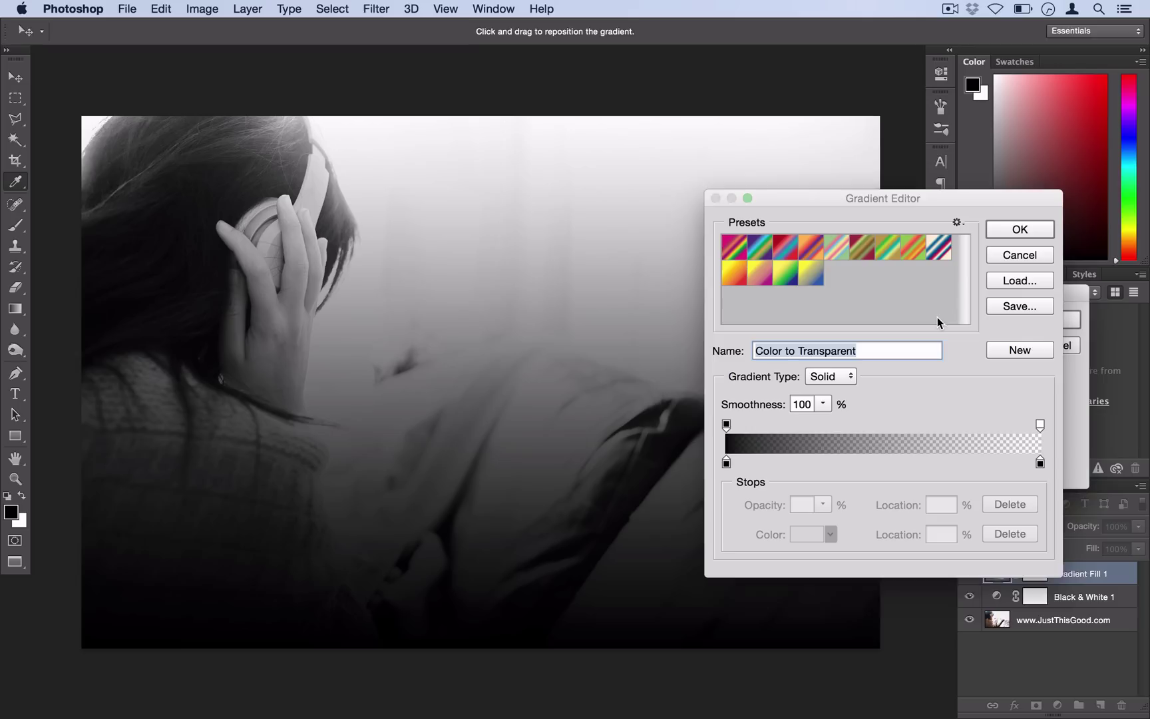
pyautogui.doubleClick(726, 464)
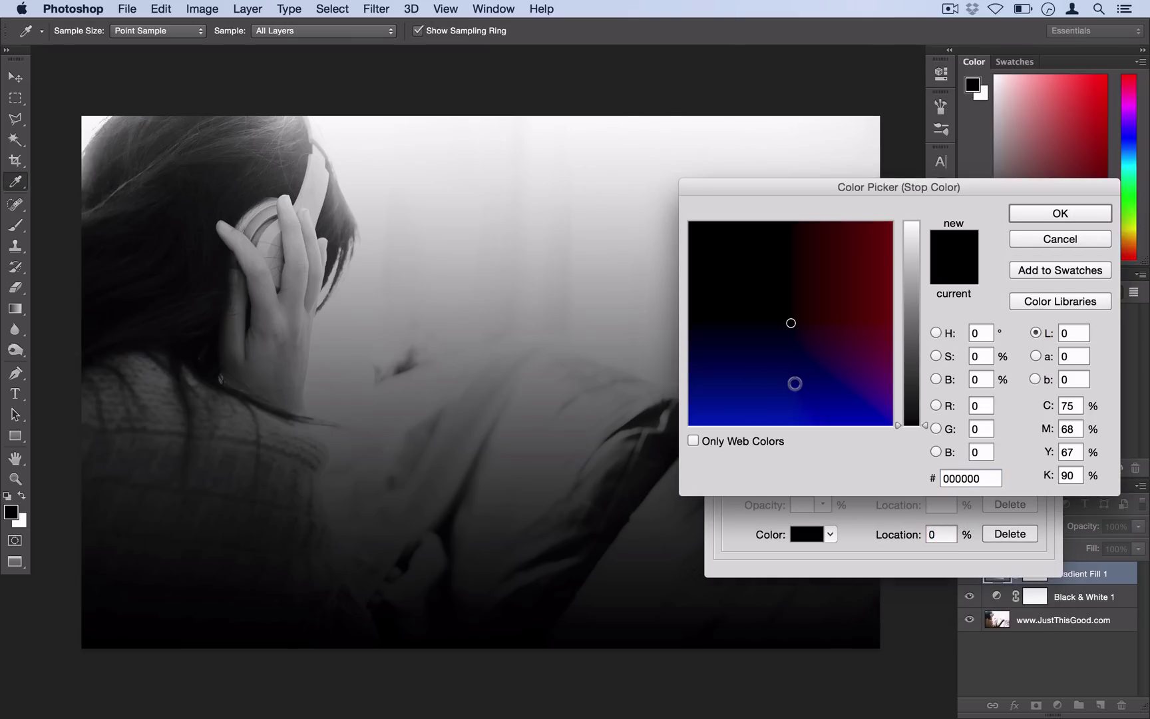
pyautogui.moveTo(785, 391); pyautogui.dragTo(757, 404)
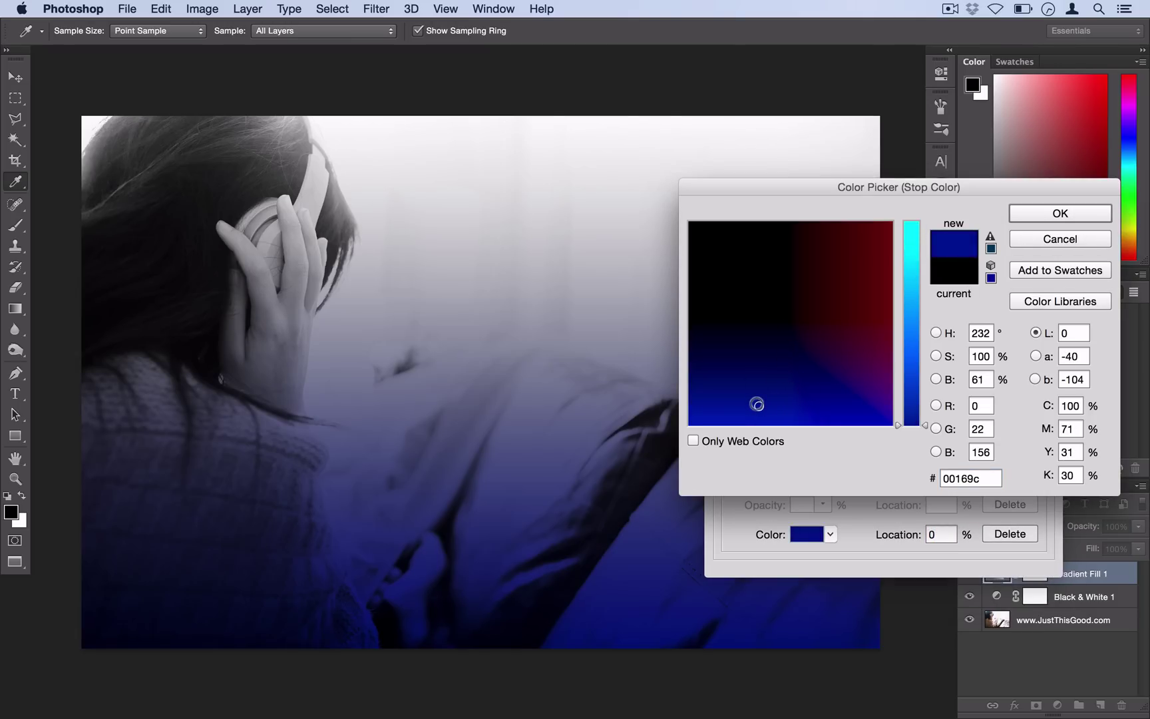
pyautogui.click(1081, 211)
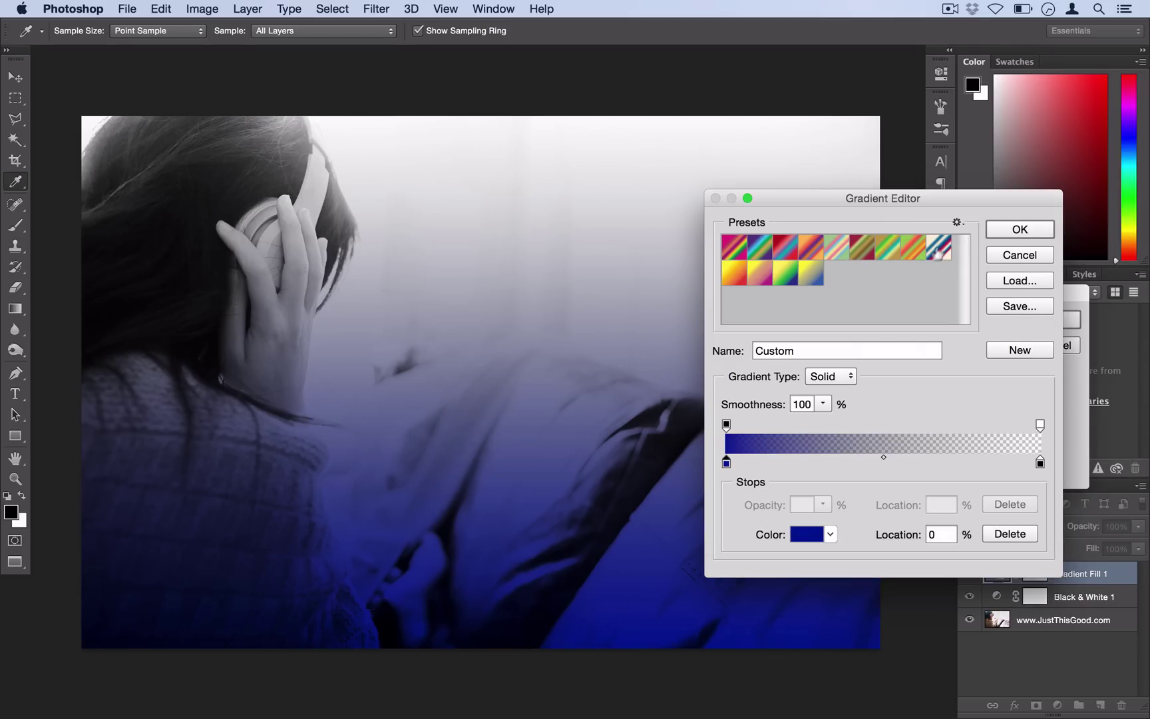
# - Discard the custom blue gradient edits in the Gradient Editor
pyautogui.click(957, 223)
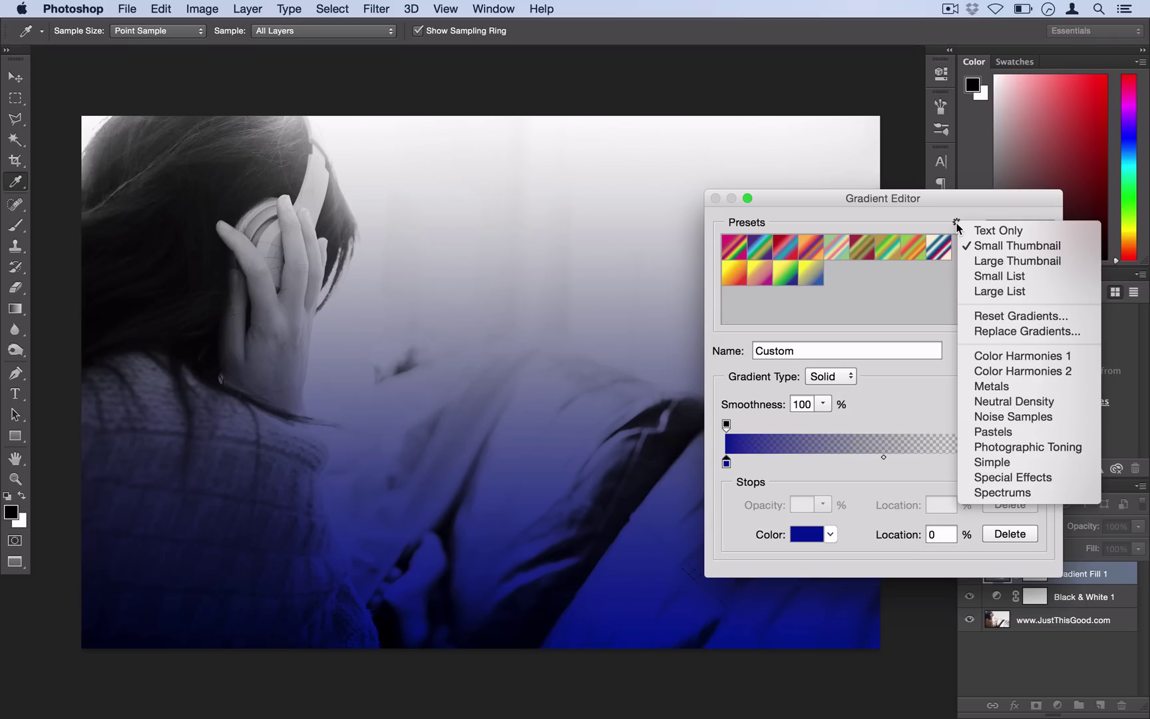
pyautogui.click(956, 227)
pyautogui.click(1021, 256)
# - Load the Color Harmonies 2 set and apply its Purple, Green, Gold gradient to the fill
pyautogui.click(988, 320)
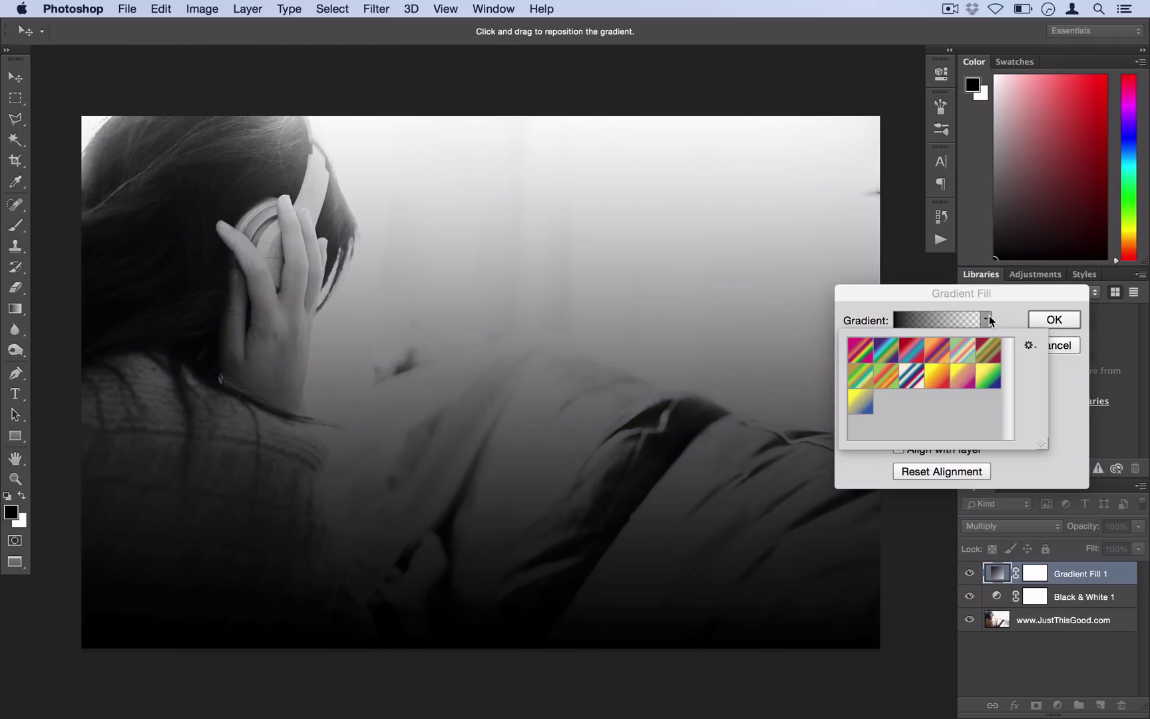
pyautogui.click(1028, 344)
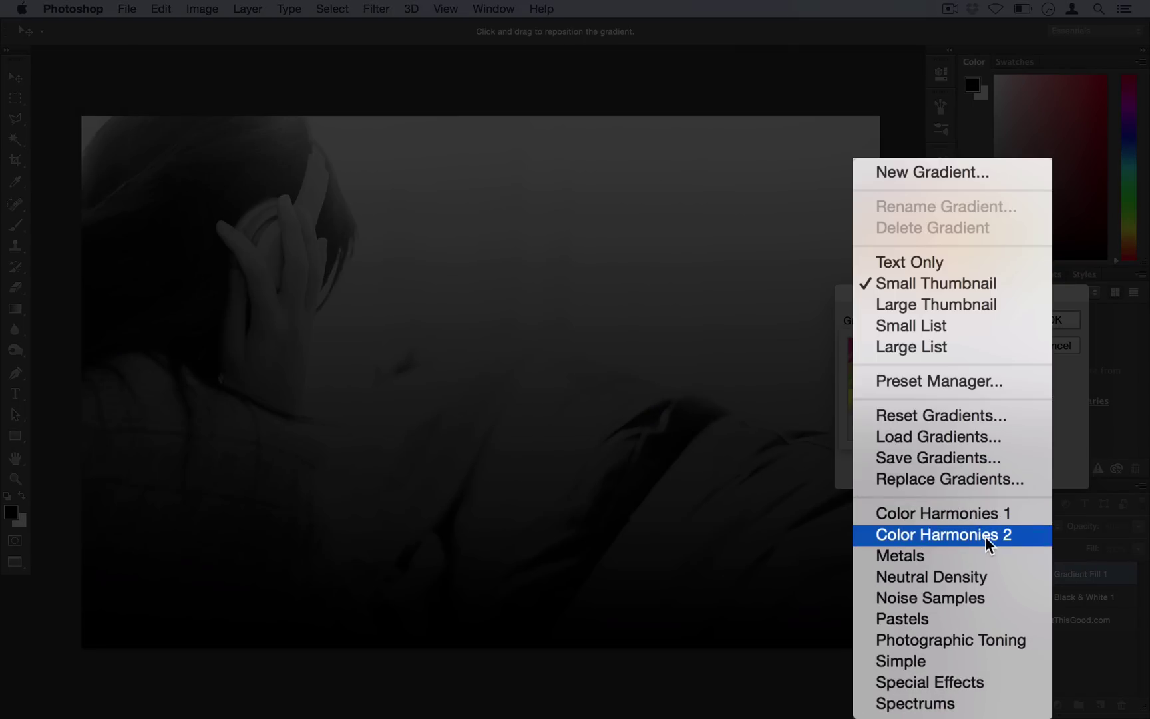
pyautogui.click(982, 535)
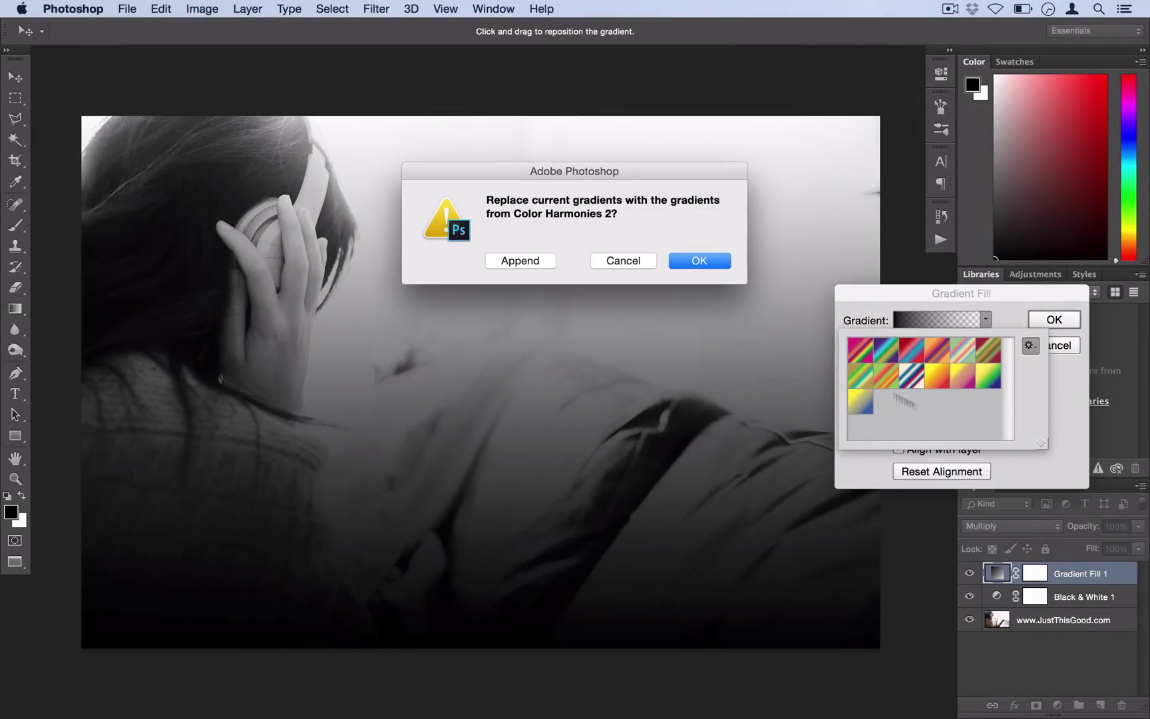
pyautogui.click(716, 260)
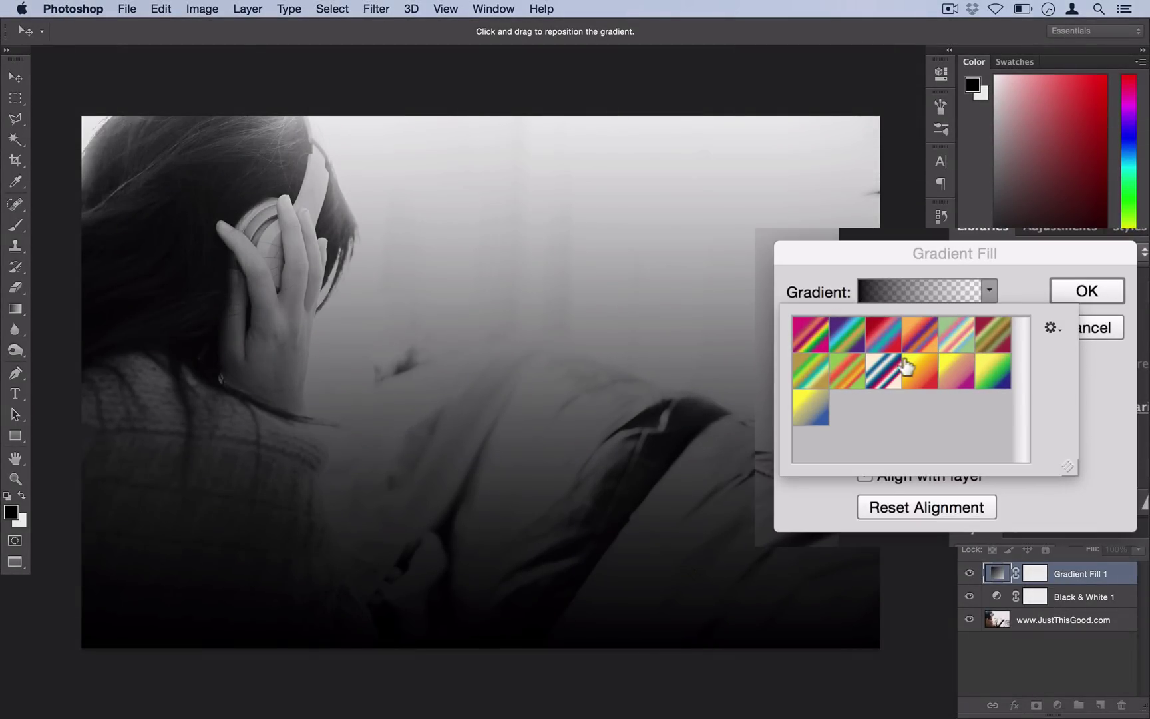
pyautogui.click(847, 336)
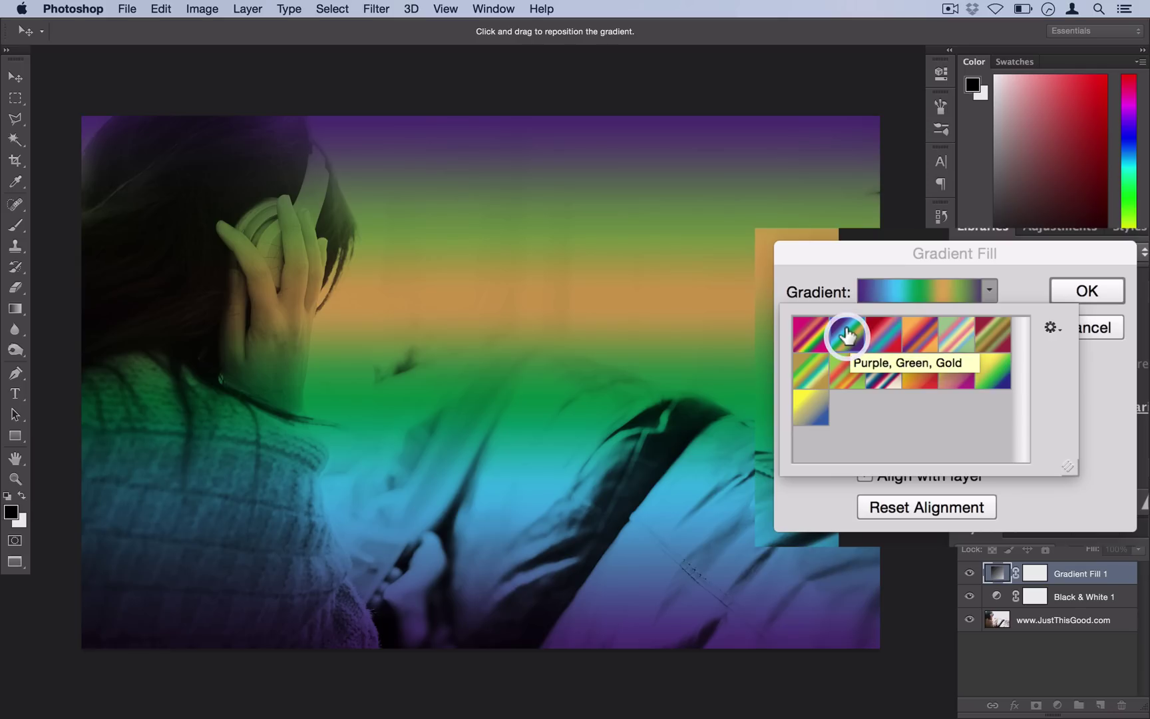
pyautogui.click(994, 293)
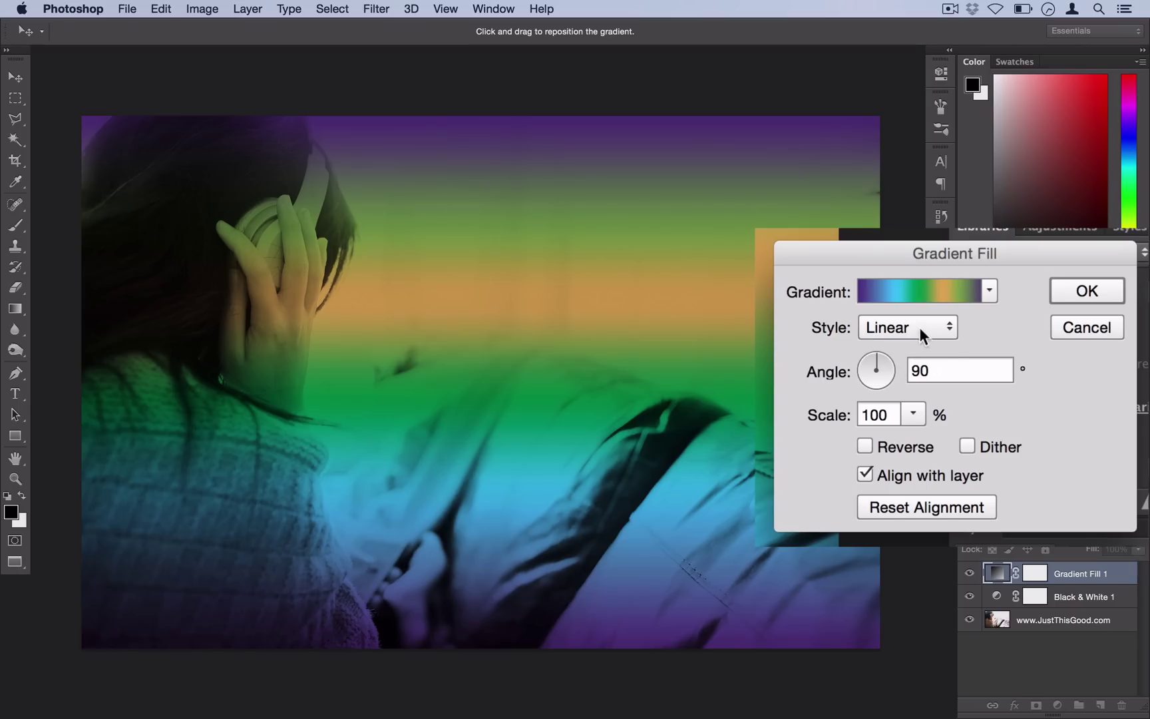
# - Switch the gradient style to Angle and rotate it to -108.43°
pyautogui.click(889, 327)
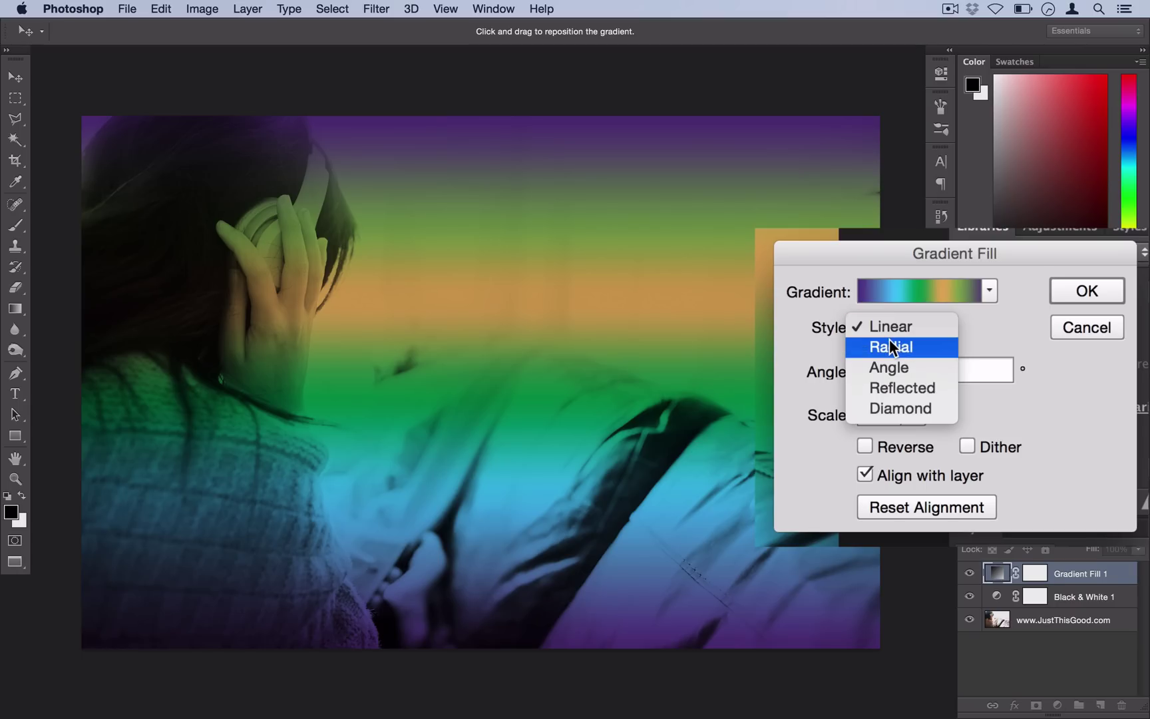
pyautogui.click(889, 346)
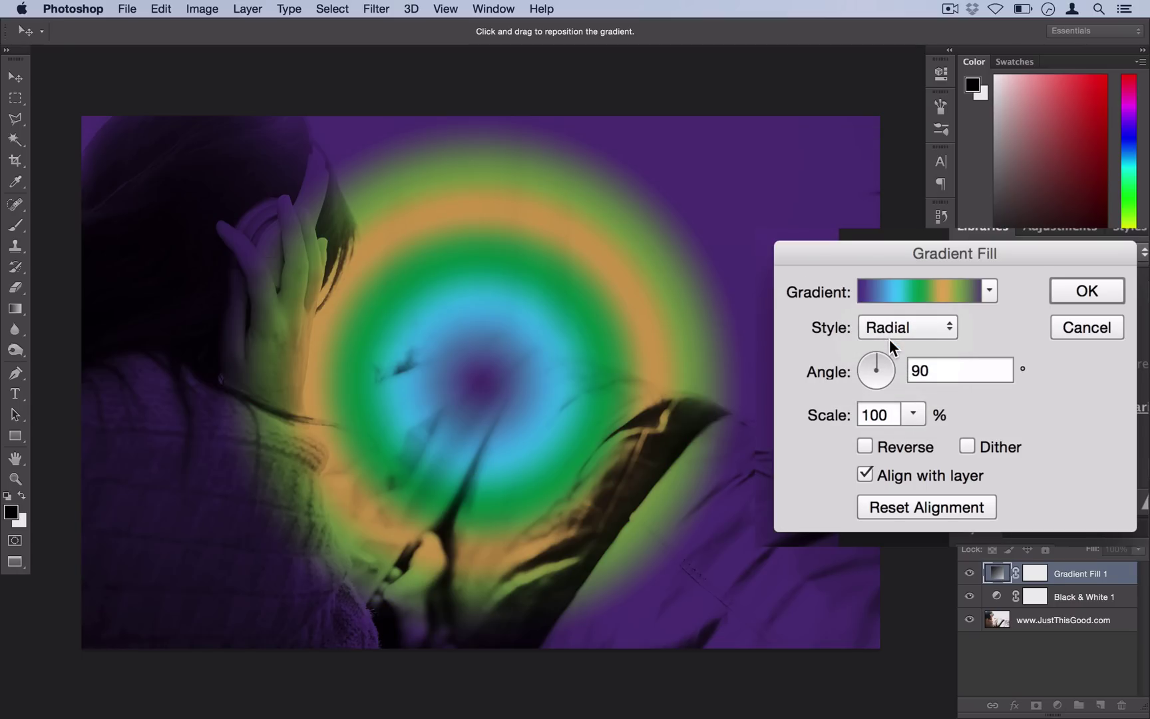
pyautogui.click(902, 336)
pyautogui.click(902, 344)
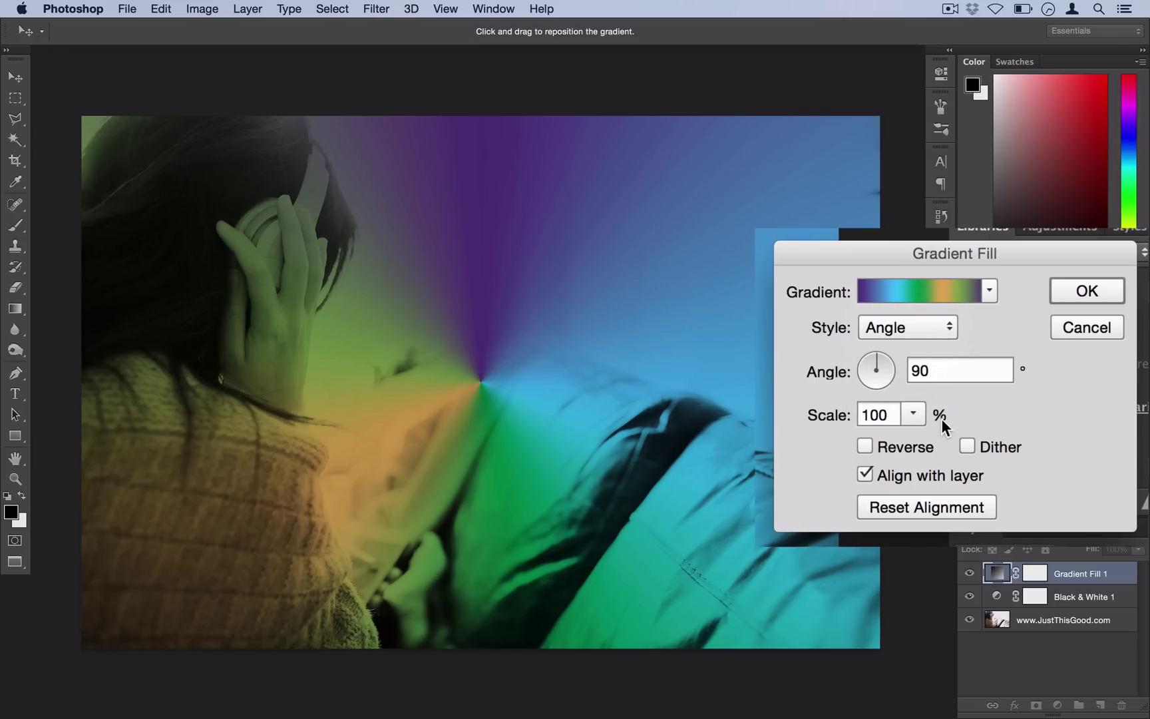
pyautogui.click(915, 416)
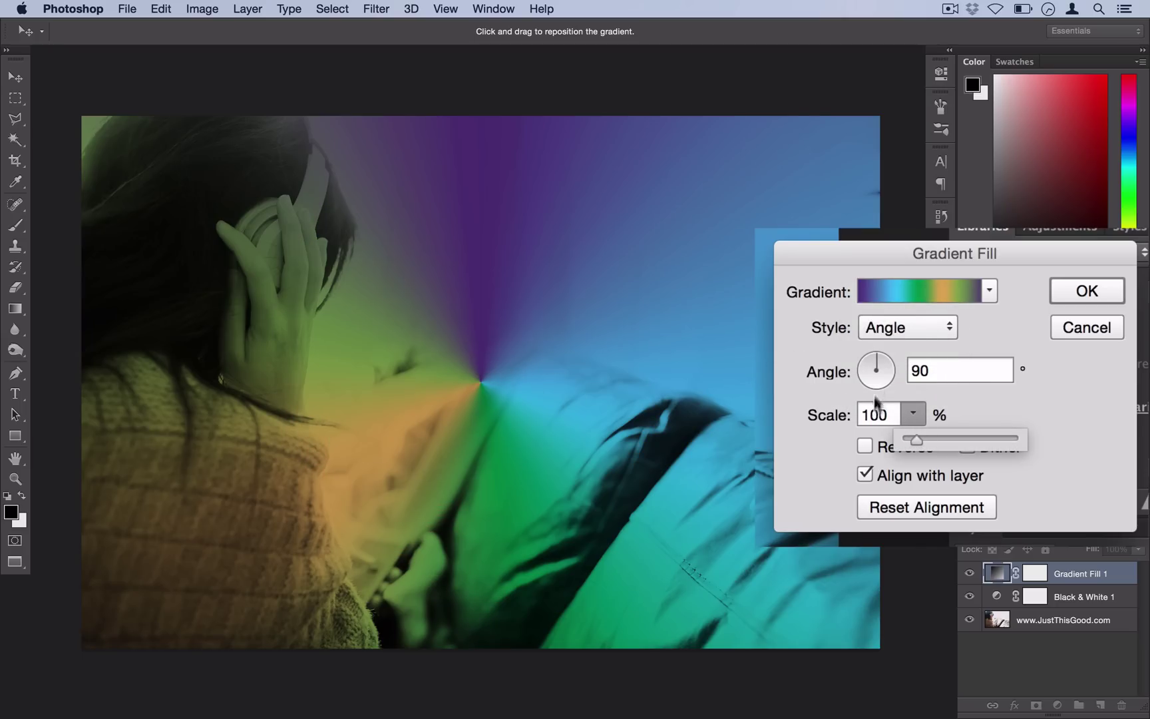
pyautogui.click(878, 367)
pyautogui.moveTo(878, 373)
pyautogui.mouseDown()
pyautogui.moveTo(895, 366)
pyautogui.moveTo(888, 383)
pyautogui.mouseUp()
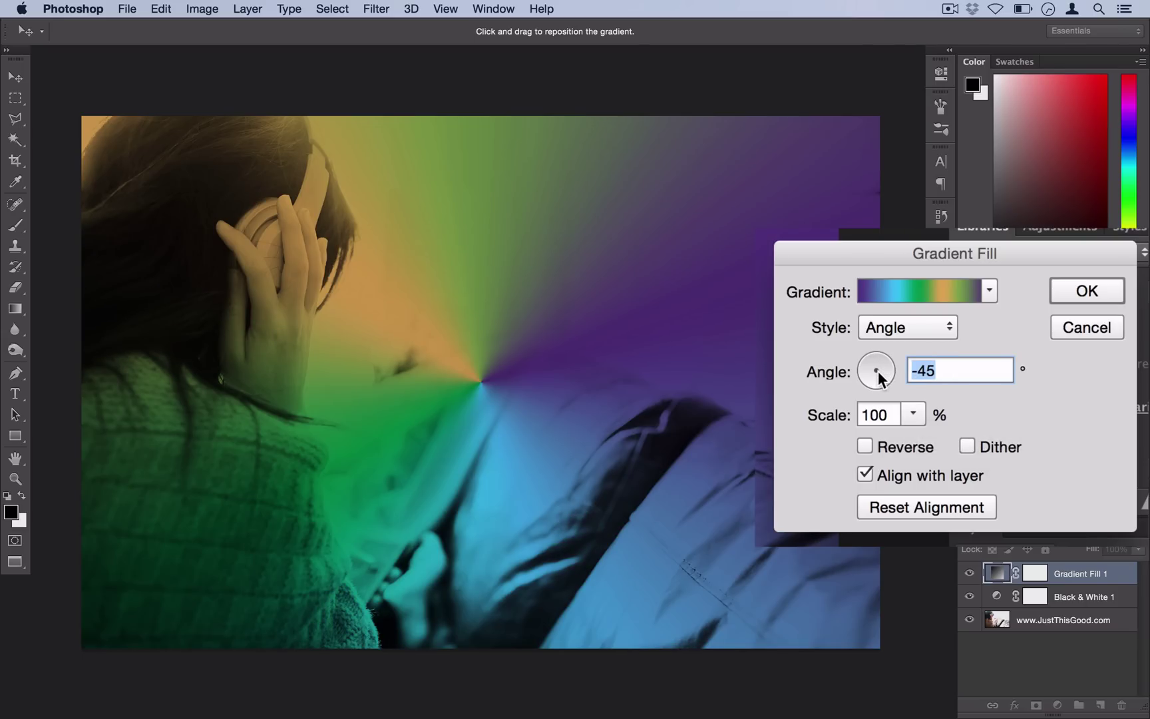
pyautogui.click(872, 378)
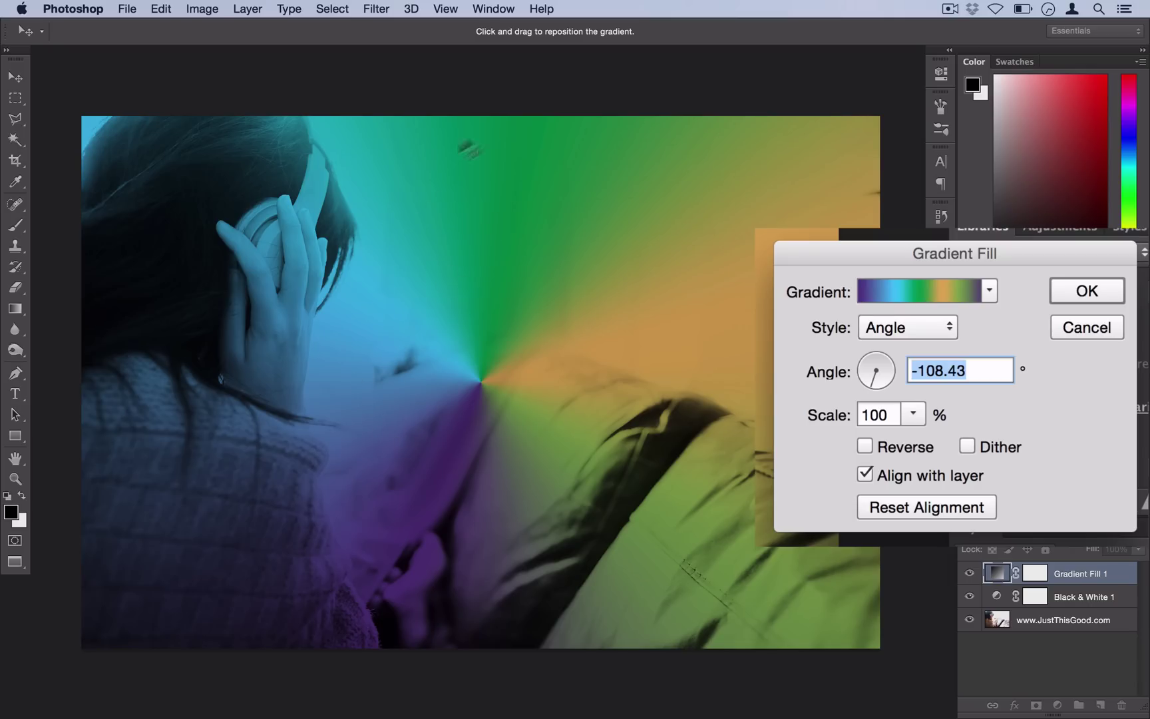
# - Enlarge the angle gradient's scale to 403%
pyautogui.click(921, 414)
pyautogui.moveTo(929, 434)
pyautogui.mouseDown()
pyautogui.moveTo(967, 450)
pyautogui.moveTo(980, 441)
pyautogui.moveTo(949, 441)
pyautogui.mouseUp()
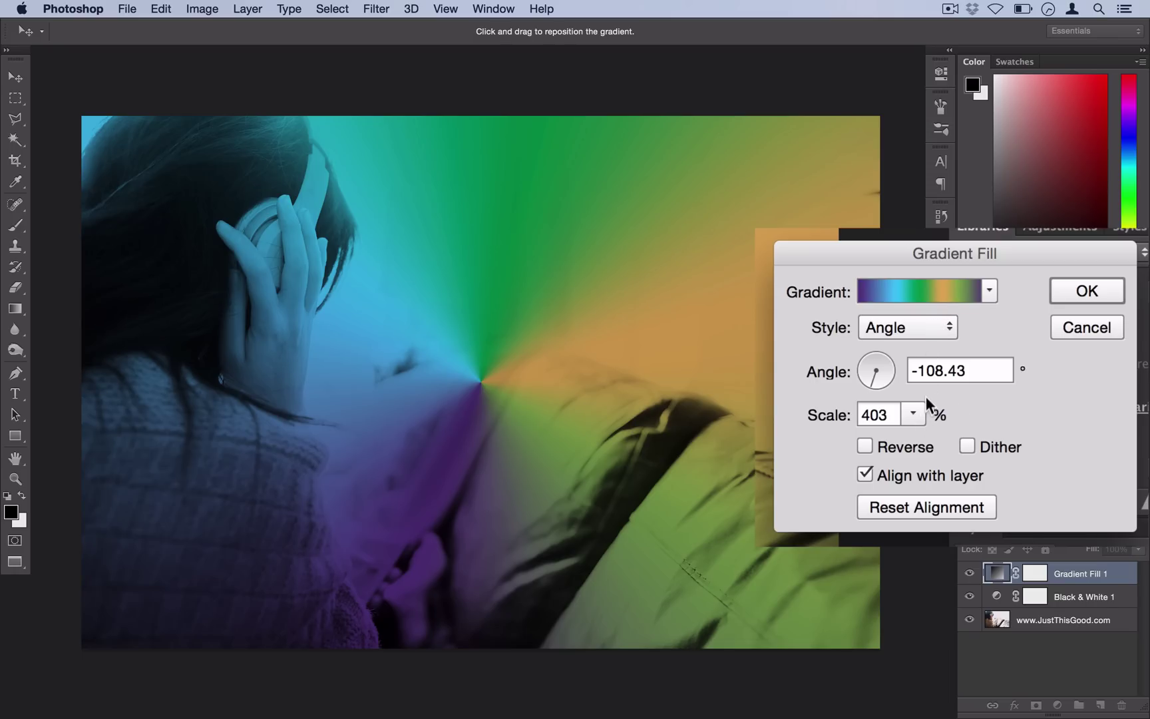
pyautogui.click(914, 412)
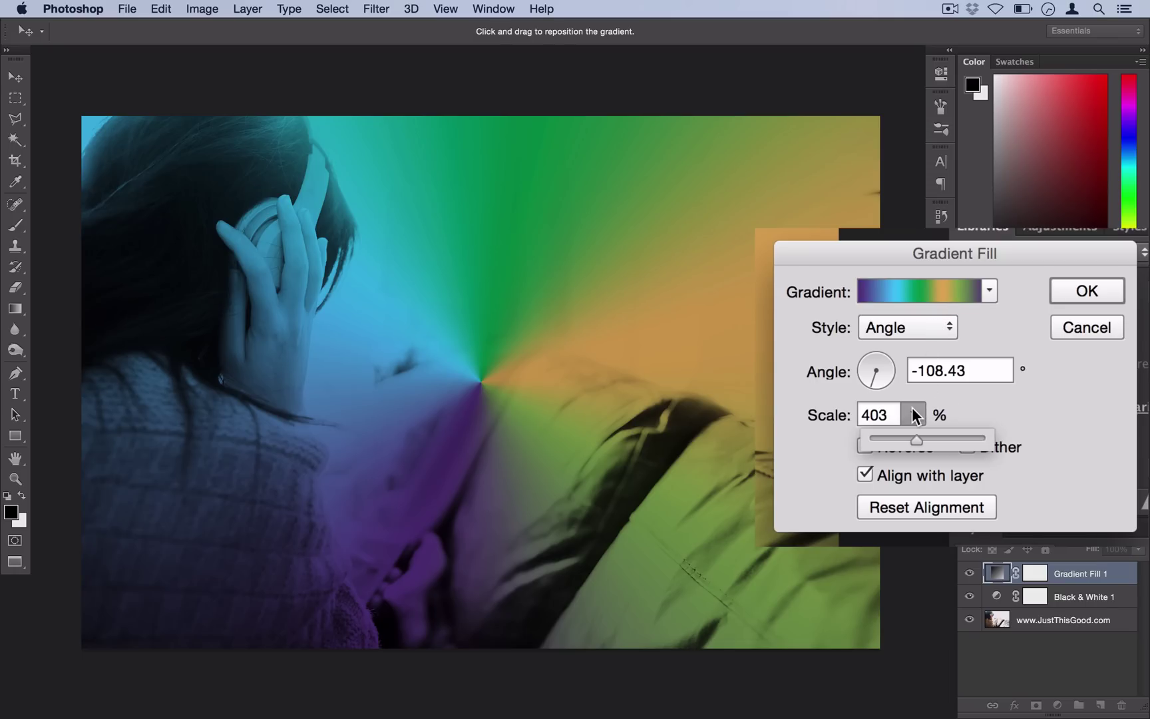
pyautogui.click(912, 410)
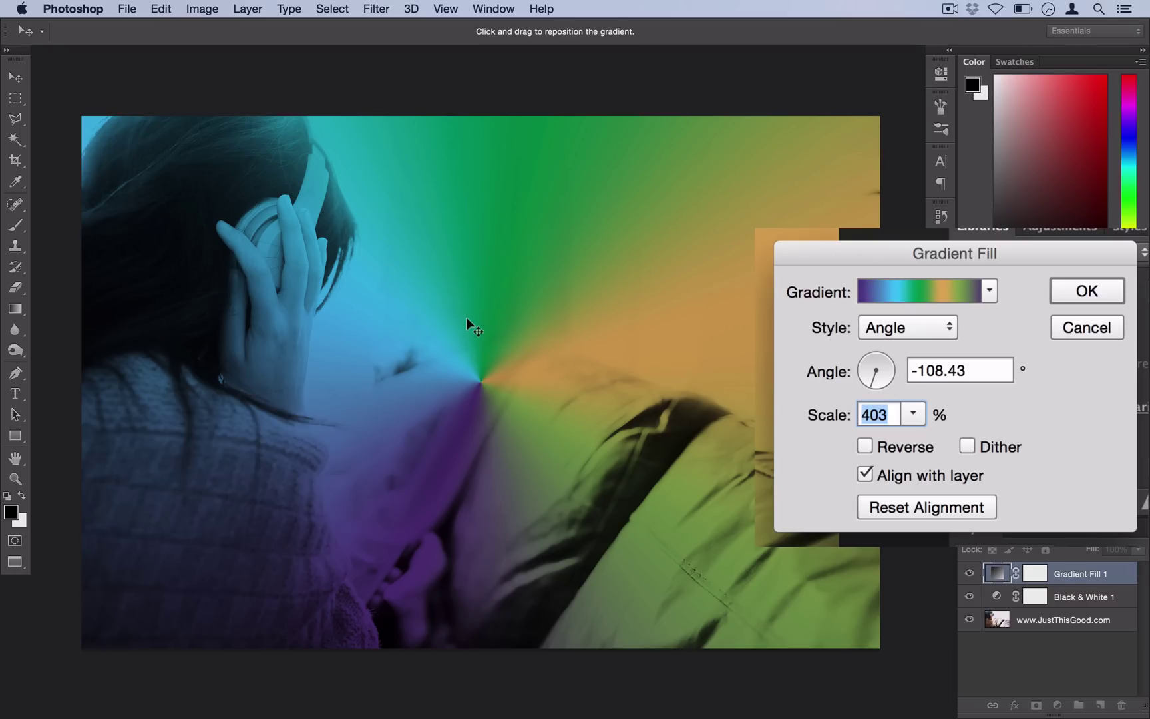
# - Move the gradient centre toward the photo's right side and set the angle to -118.61°
pyautogui.moveTo(465, 342); pyautogui.dragTo(890, 621)
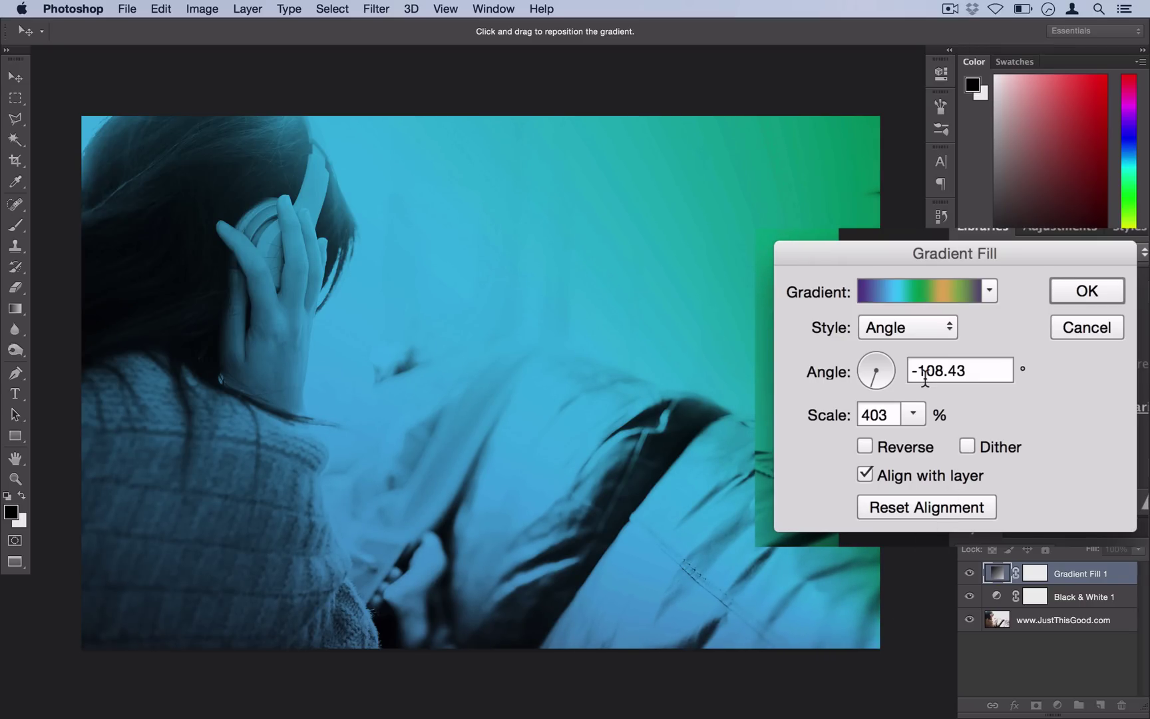
pyautogui.click(870, 385)
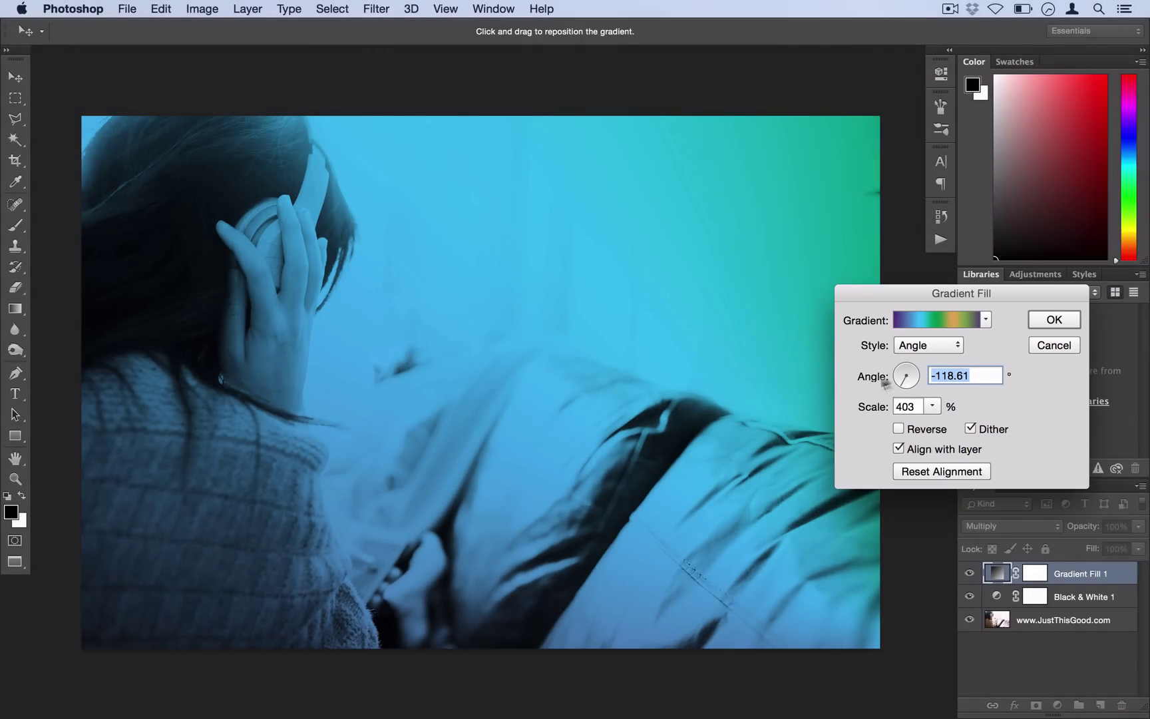
# - Commit the blue-green Multiply angle gradient fill settings
pyautogui.click(1054, 321)
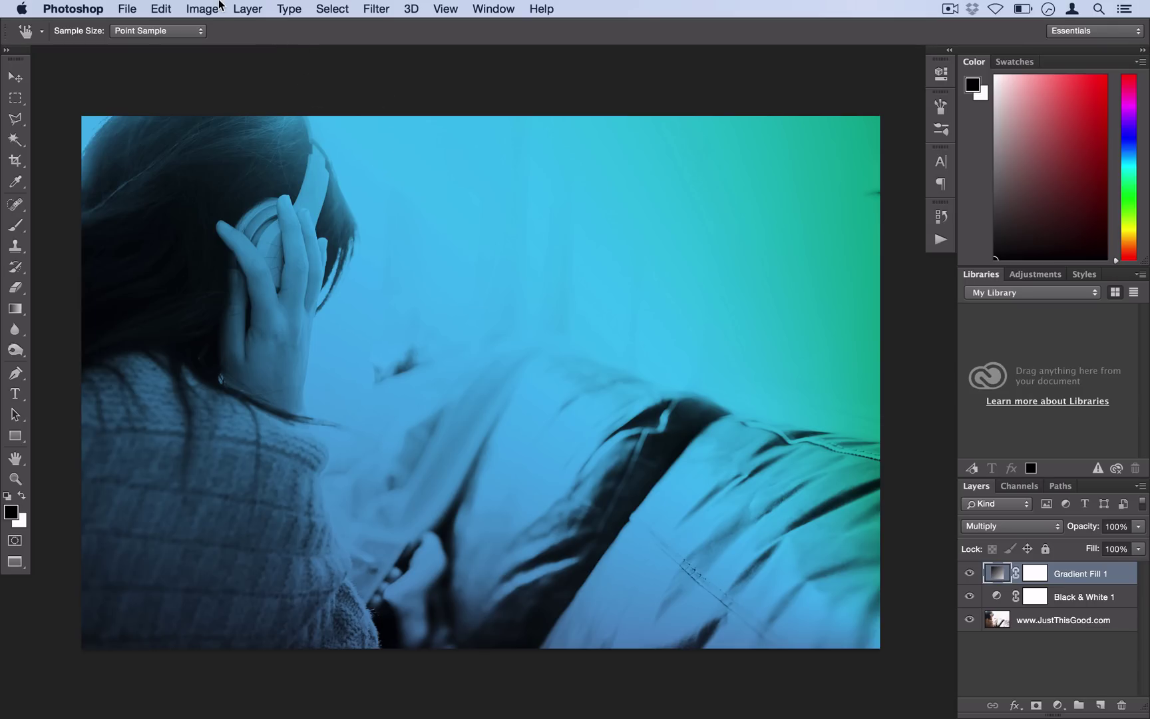
# - Add a new empty Layer 1 above the gradient fill
pyautogui.click(247, 5)
pyautogui.moveTo(277, 22)
pyautogui.click(433, 28)
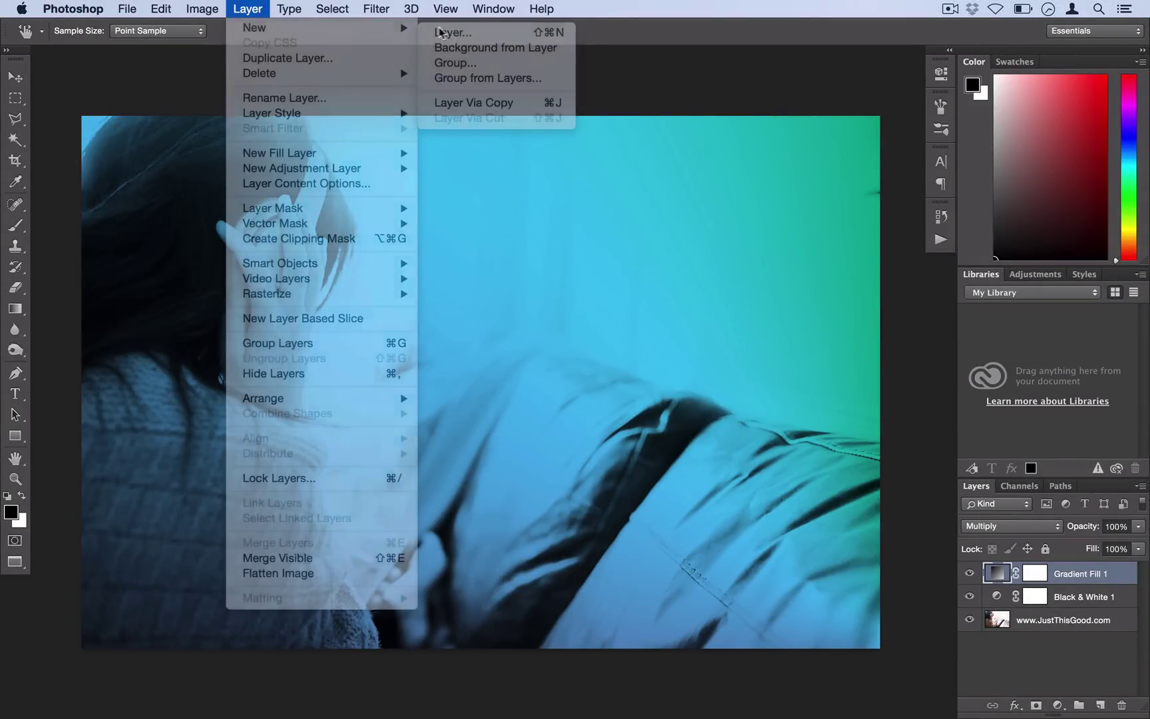
pyautogui.click(737, 312)
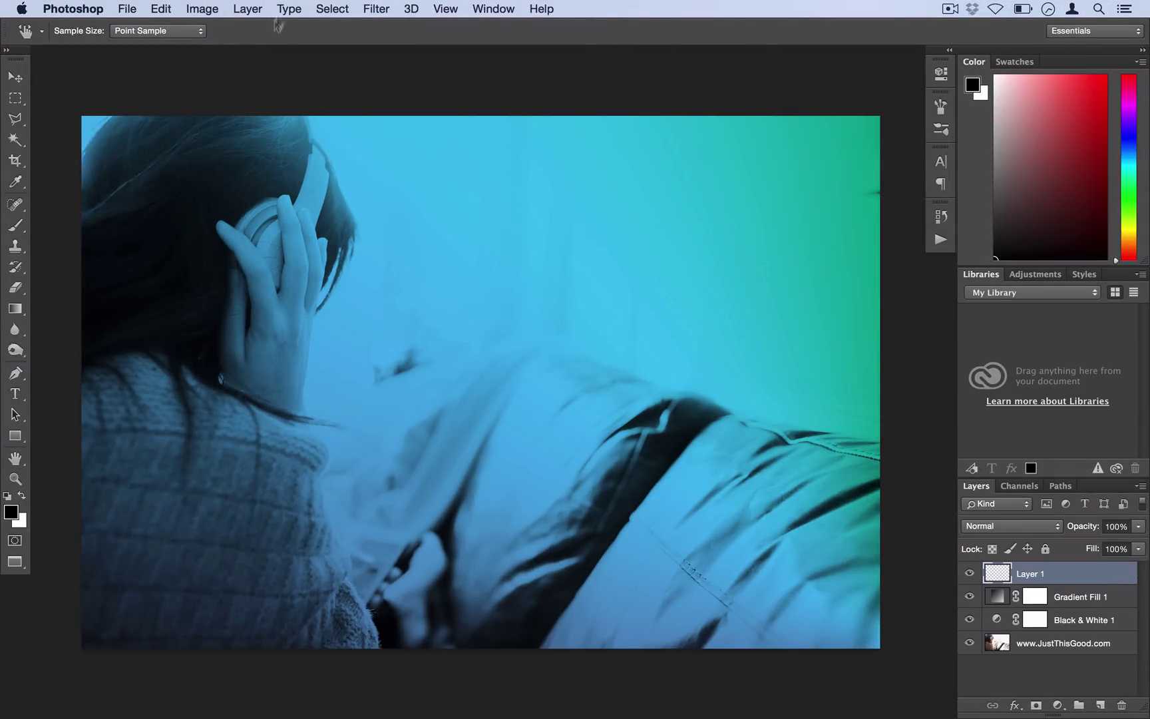
# - Select the whole canvas and stroke it with a 25 px white inside border
pyautogui.click(328, 5)
pyautogui.click(339, 21)
pyautogui.rightClick(529, 251)
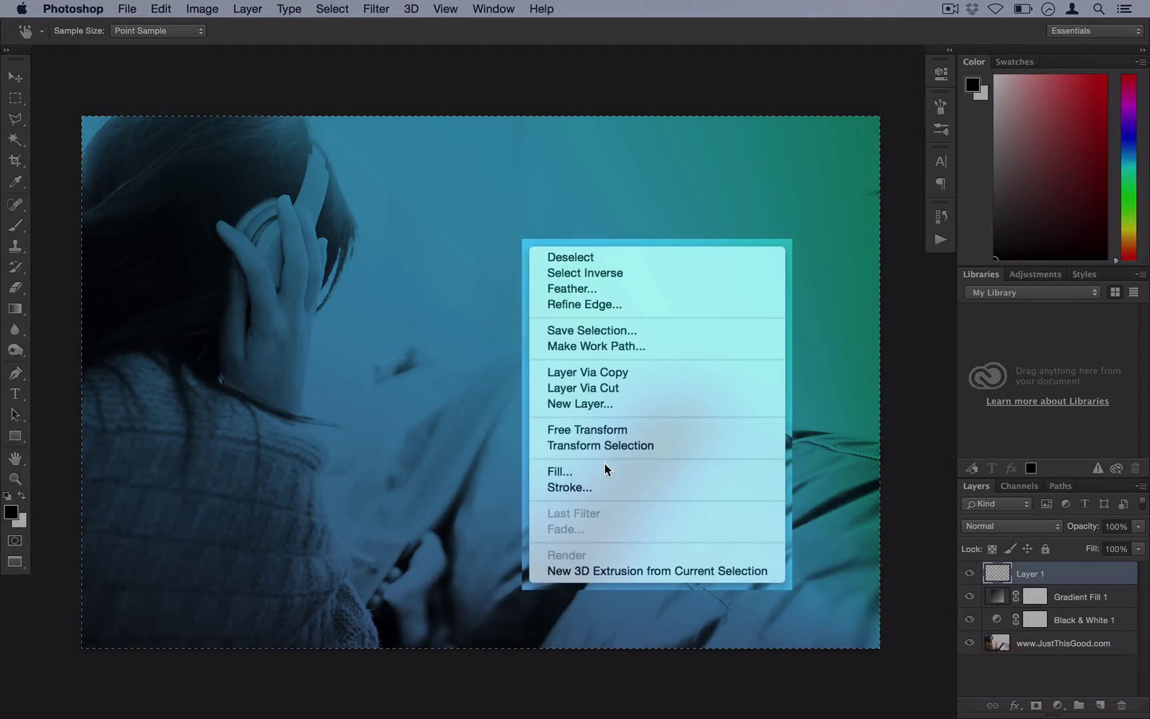
pyautogui.click(606, 491)
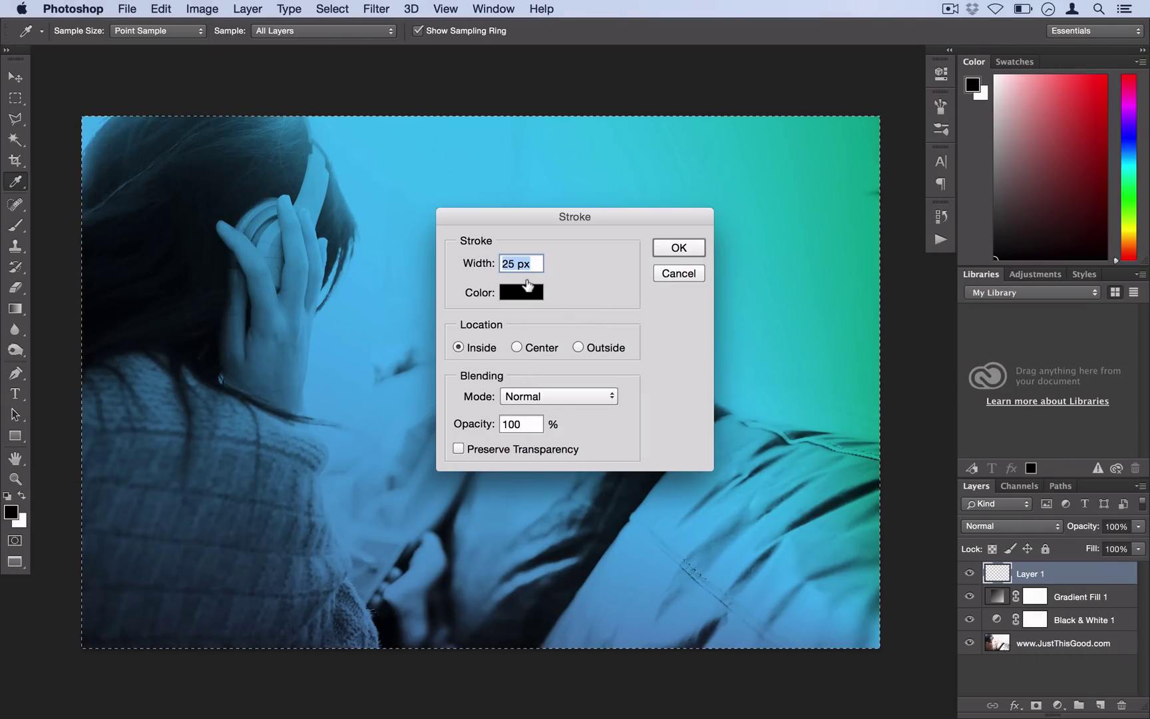
pyautogui.click(530, 291)
pyautogui.moveTo(914, 263); pyautogui.dragTo(913, 220)
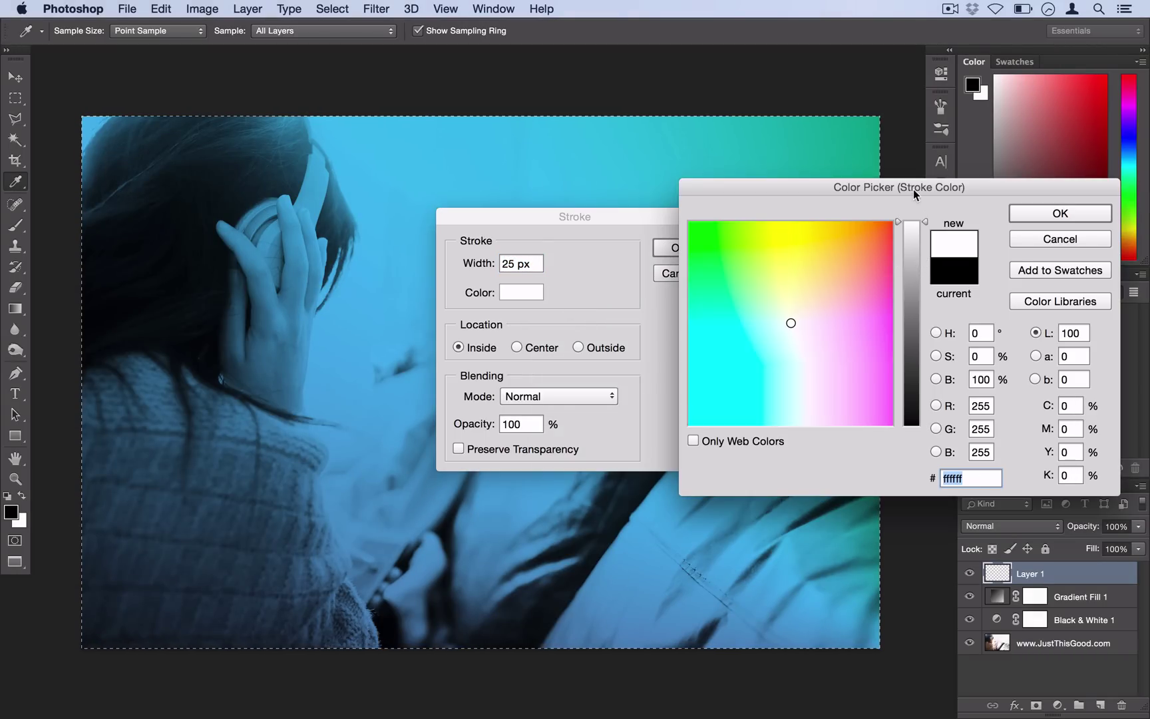
pyautogui.click(1082, 212)
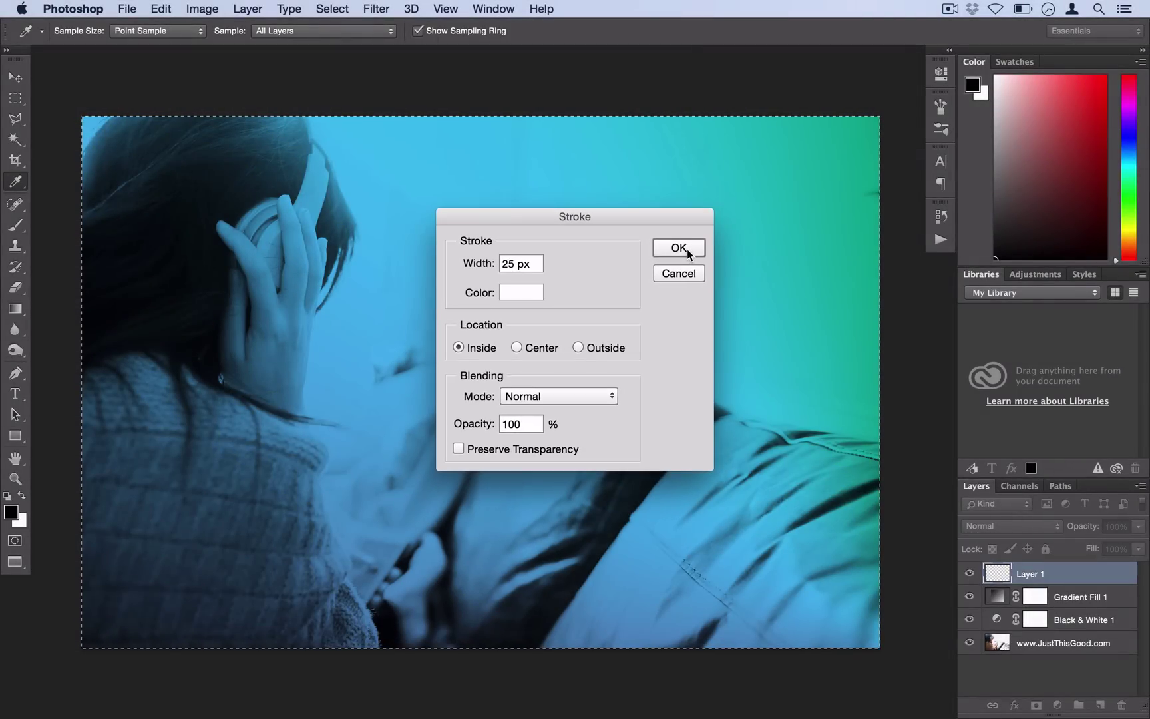
pyautogui.click(687, 247)
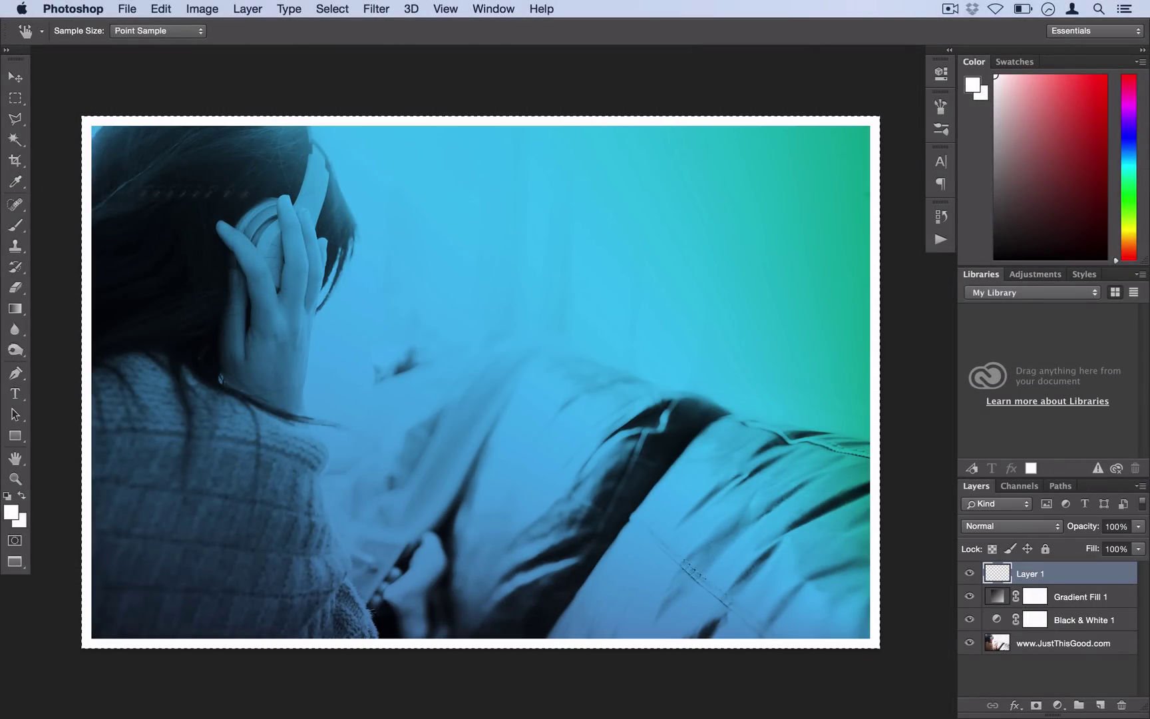
# - Deselect the whole-canvas selection with the Rectangular Marquee tool's right-click Deselect command
pyautogui.click(15, 98)
pyautogui.rightClick(458, 261)
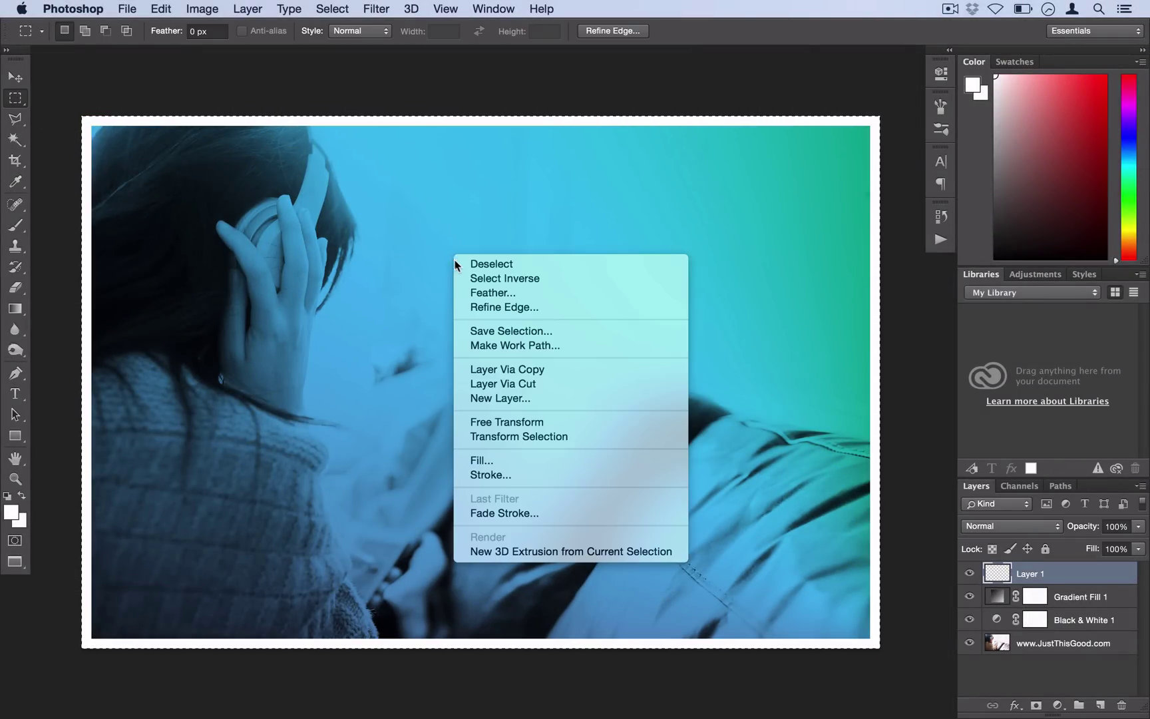
pyautogui.click(460, 263)
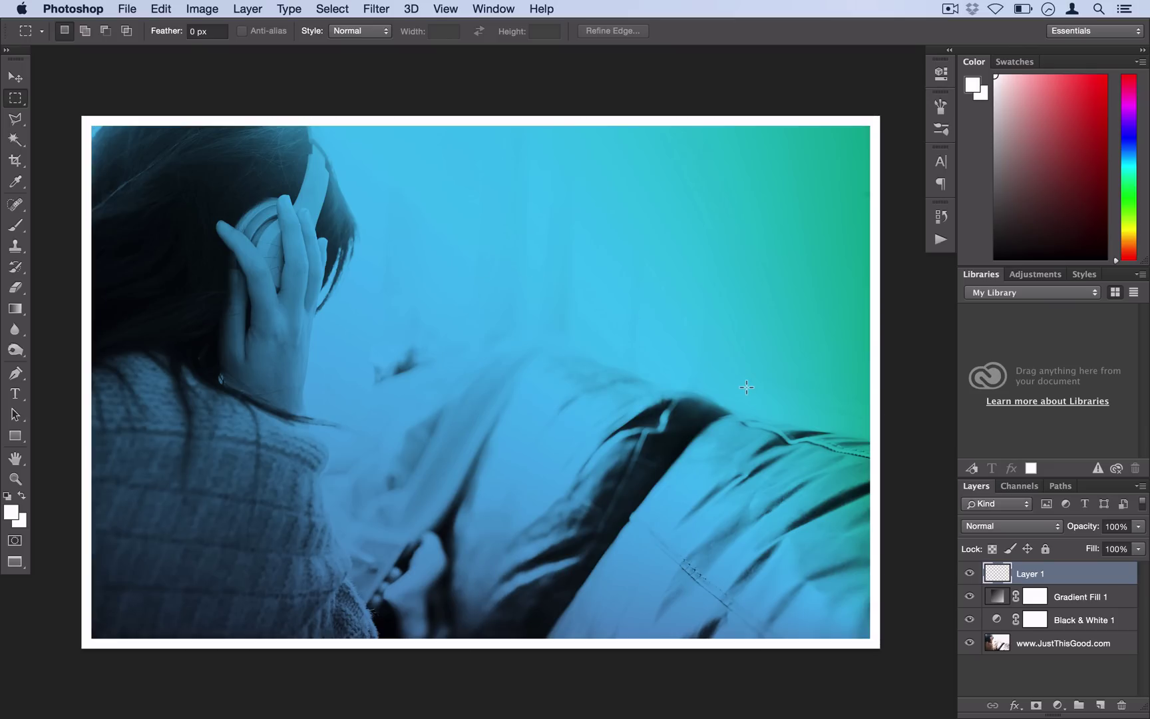